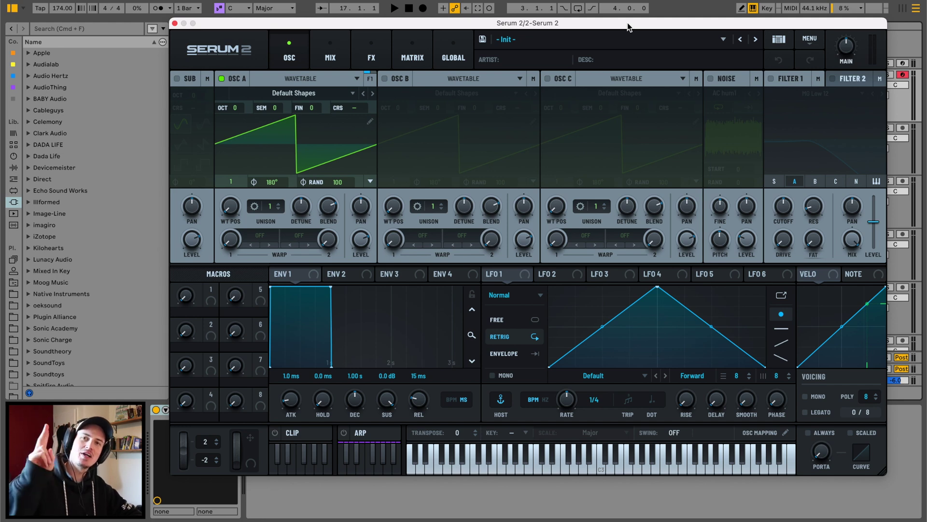
- Load the Spectral Monster 7 [SL] wavetable into oscillator A
left_click(292, 91)
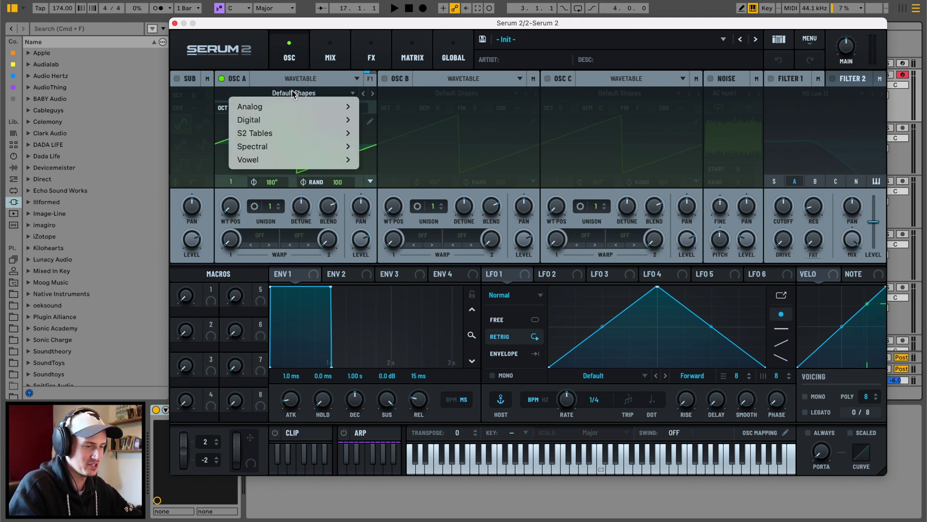
mouse_move(288, 145)
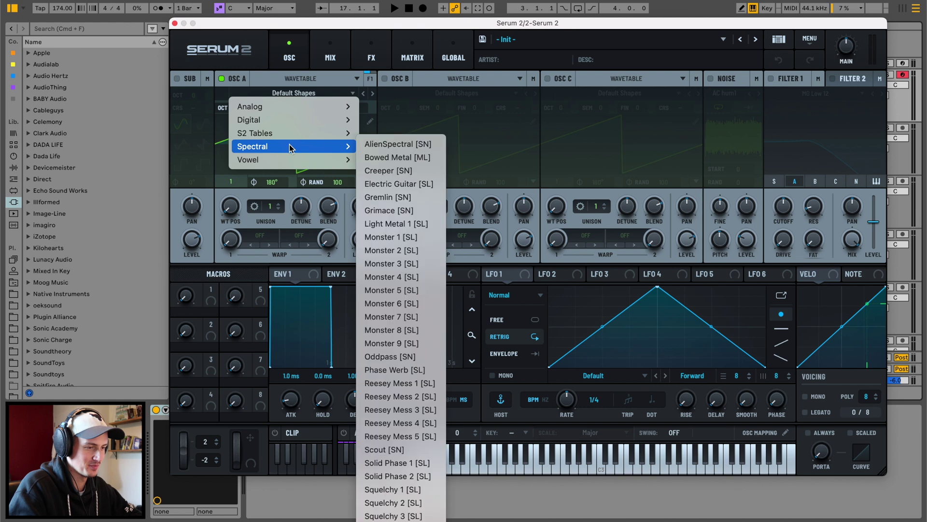
left_click(416, 321)
- Load Squelchy 3 [SL] into oscillator B and switch on oscillator C
left_click(442, 94)
mouse_move(442, 146)
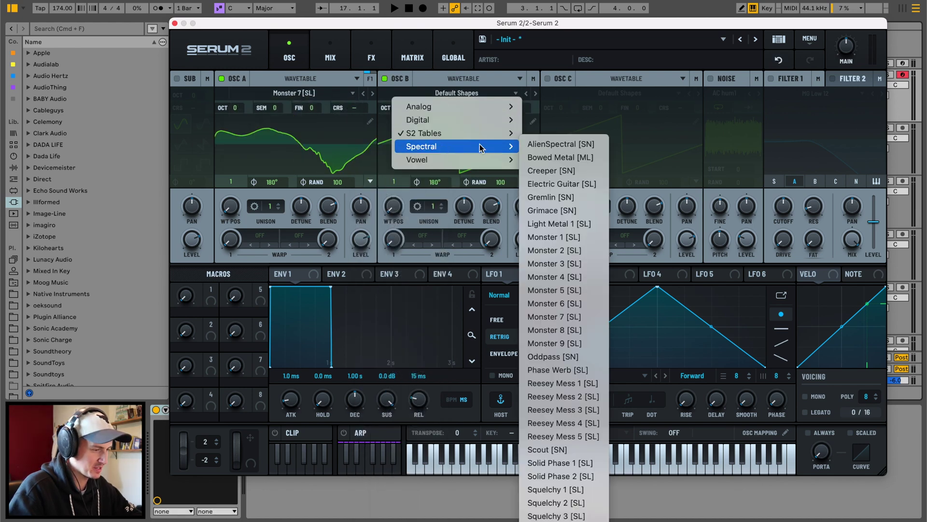
left_click(556, 515)
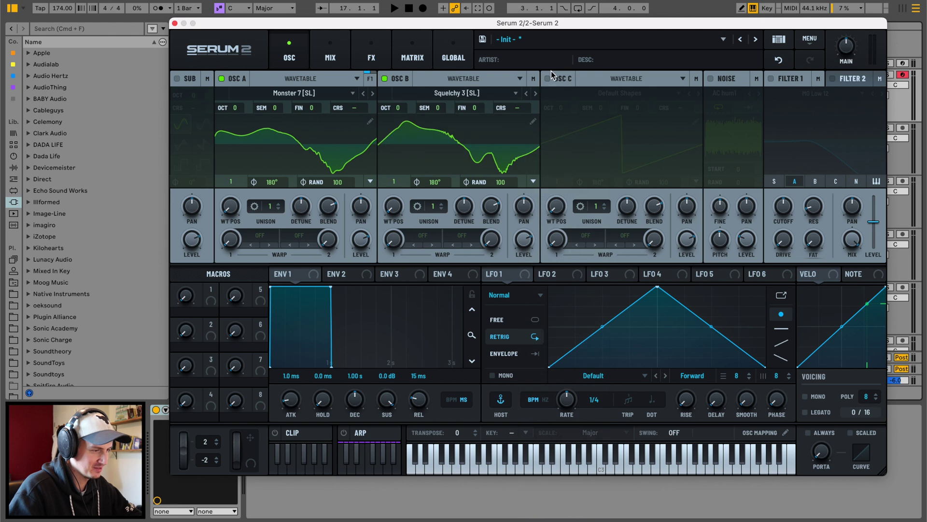
left_click(549, 77)
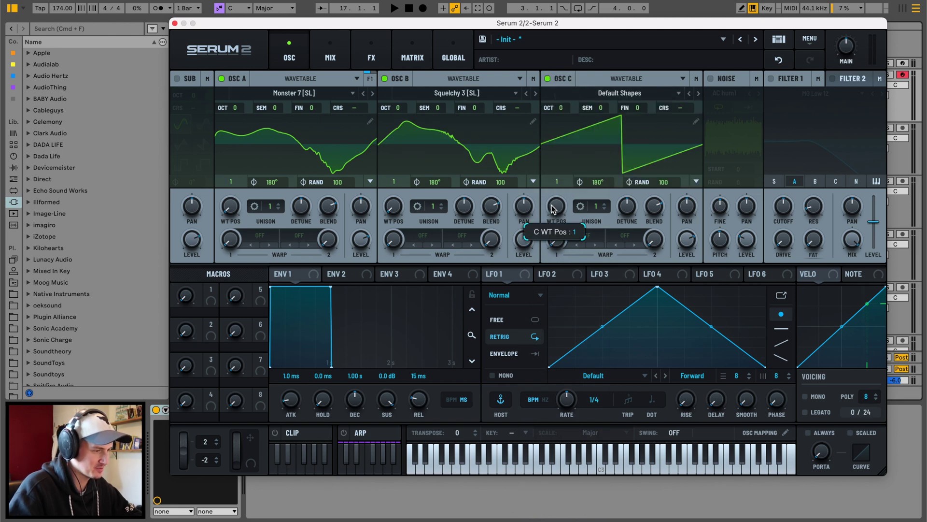
- Set oscillator C to the sine frame, A to −2 octaves, and B to +1 octave +7 semitones
left_click_drag(556, 205, 558, 185)
key("a")
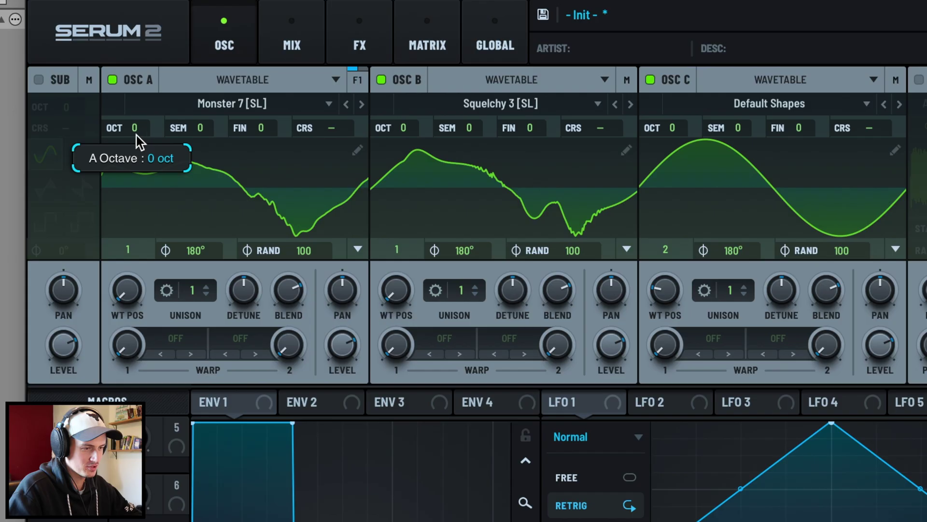
left_click_drag(237, 112, 236, 123)
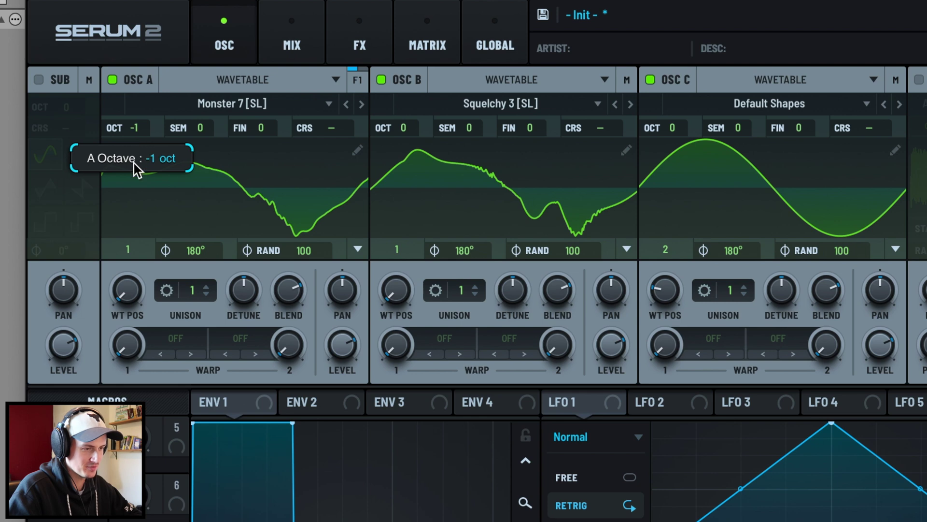
left_click_drag(134, 163, 130, 178)
left_click_drag(401, 127, 413, 109)
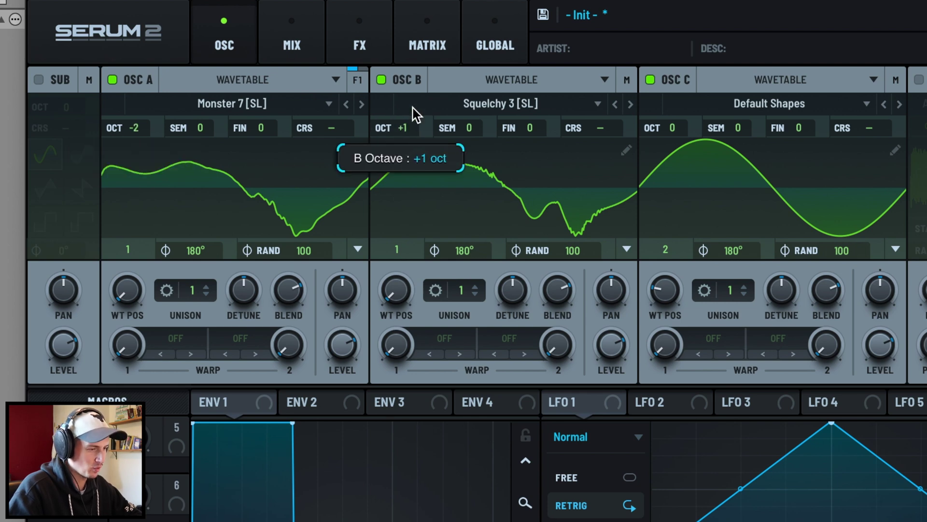
left_click_drag(469, 127, 500, 77)
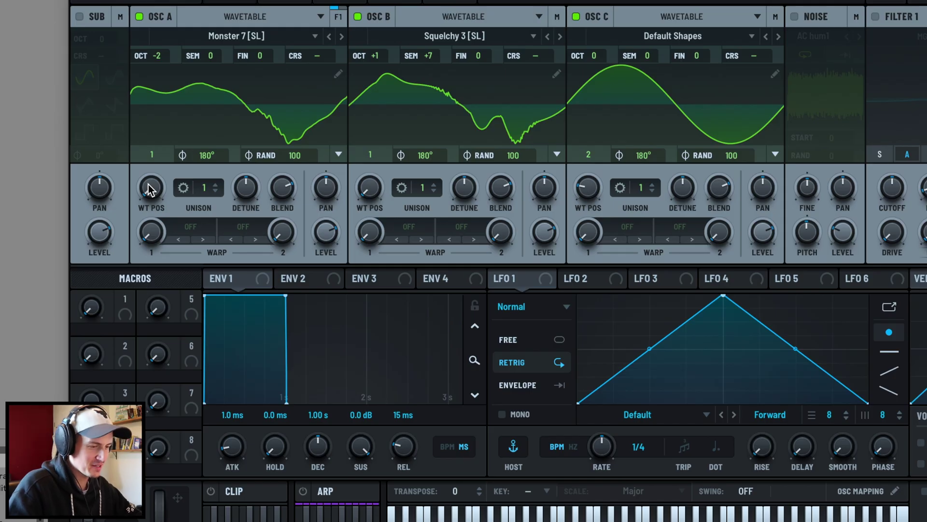
- Move oscillator A's wavetable position to 256 and zero random phase on oscillators A, B and C
left_click_drag(149, 188, 148, 131)
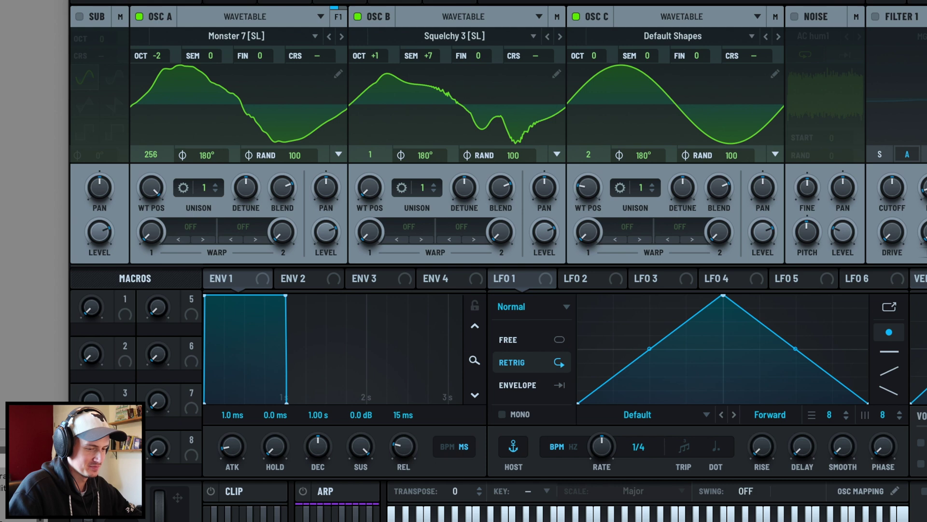
left_click_drag(290, 156, 290, 194)
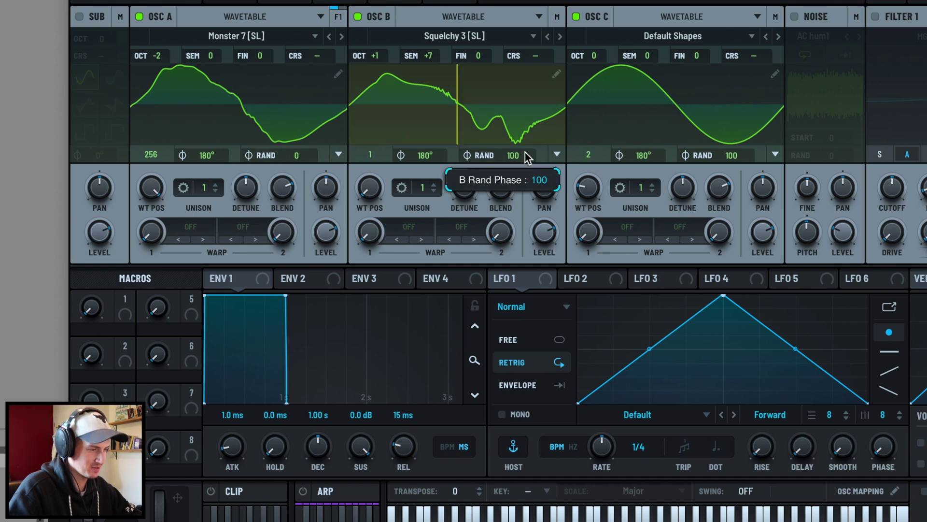
left_click_drag(528, 156, 528, 193)
left_click_drag(749, 155, 749, 193)
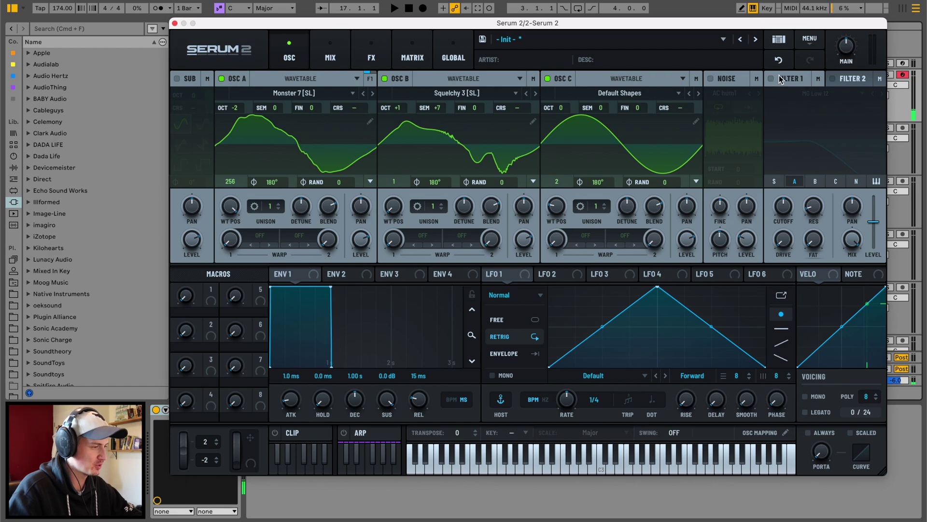
- Switch on Filter 1 and set its type to S2 Filters > Diffusor
left_click(771, 78)
left_click(768, 96)
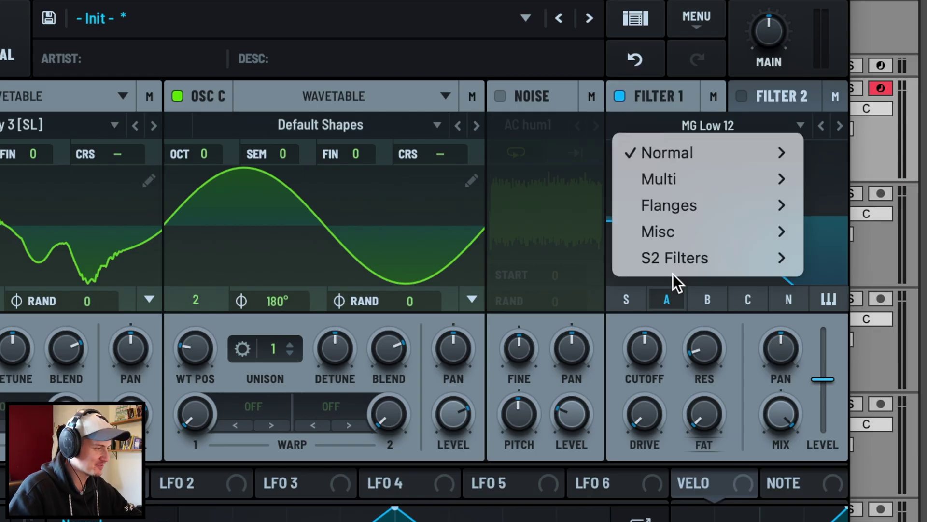
mouse_move(806, 163)
left_click(879, 312)
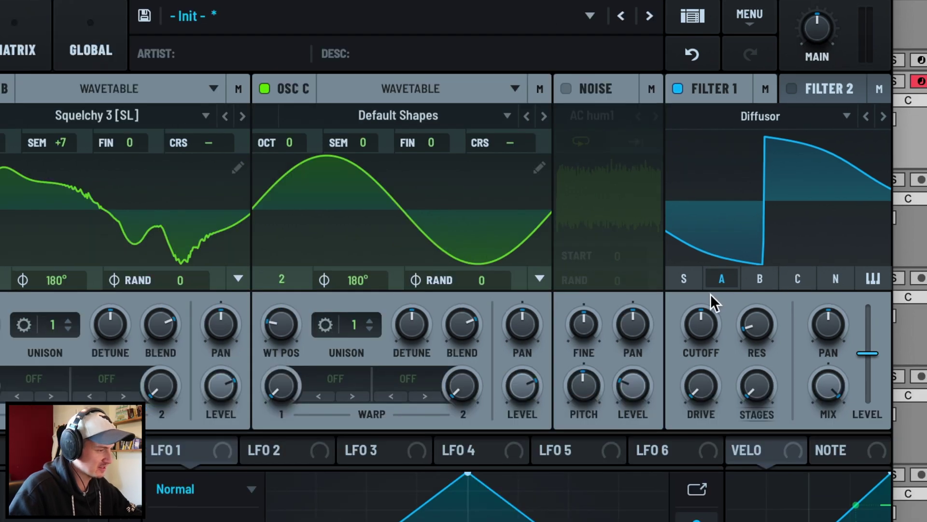
- Route the noise through Filter 1 and enable the noise oscillator with Color > White
left_click(836, 280)
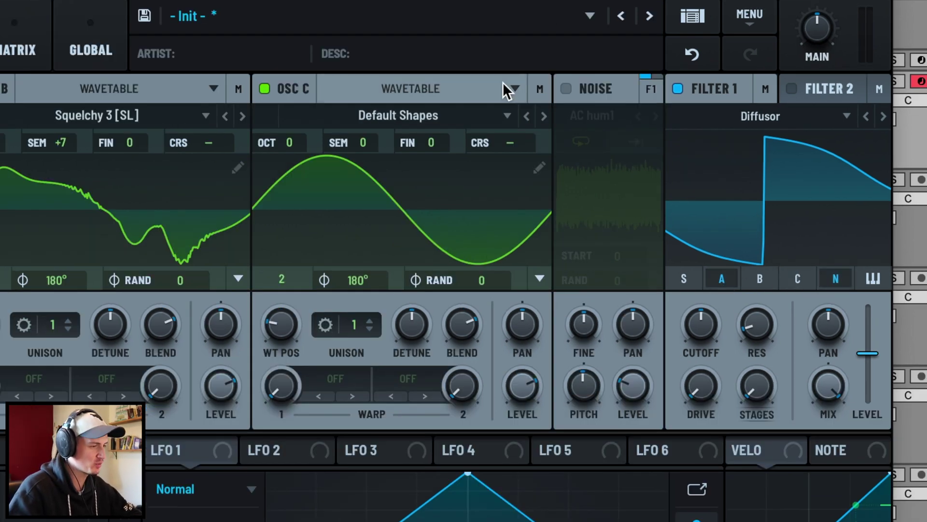
left_click(567, 87)
left_click(588, 112)
mouse_move(654, 332)
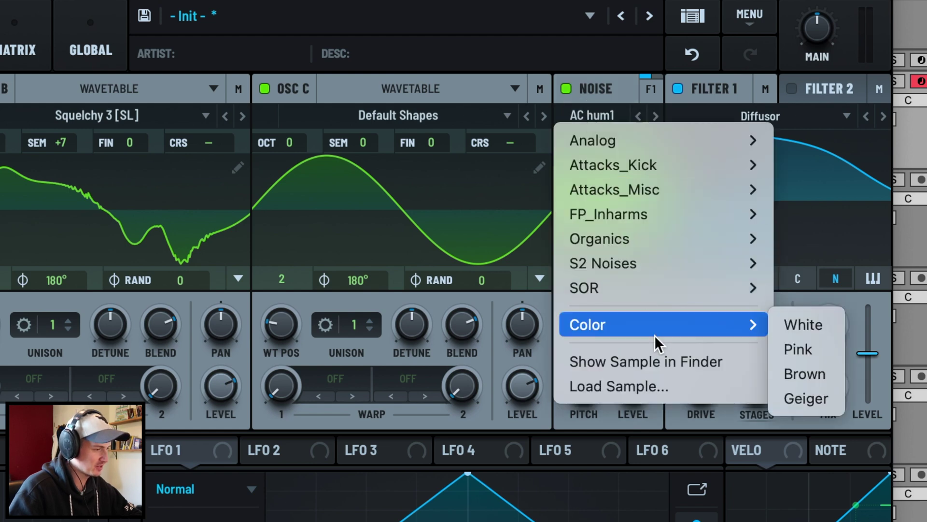
left_click(801, 324)
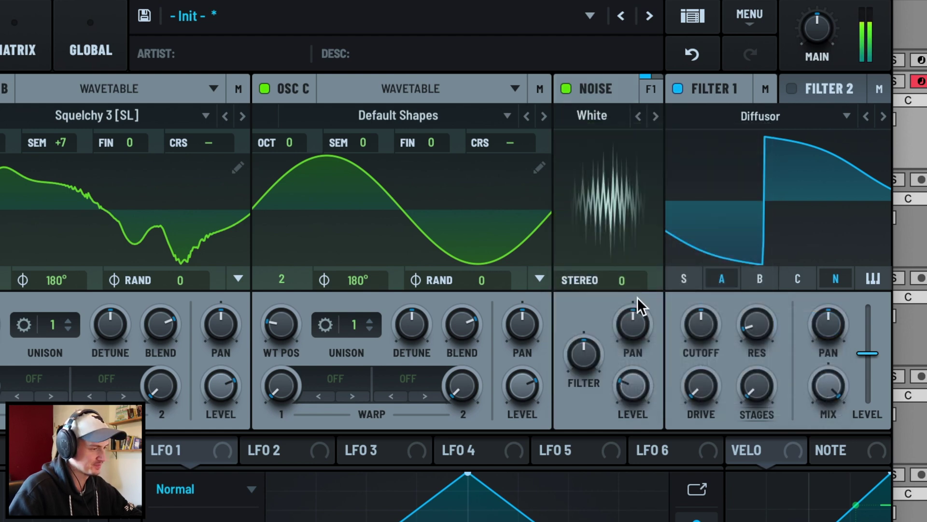
- Raise the noise pitch and set the Diffusor to cutoff ~1823 Hz, resonance 22%, drive 23%, stages 11%
left_click_drag(584, 354, 594, 324)
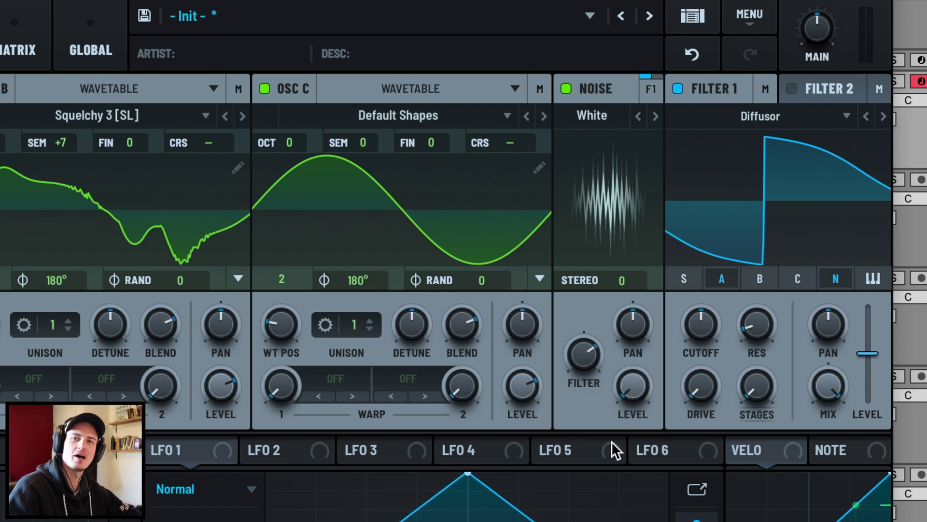
left_click_drag(701, 325, 724, 288)
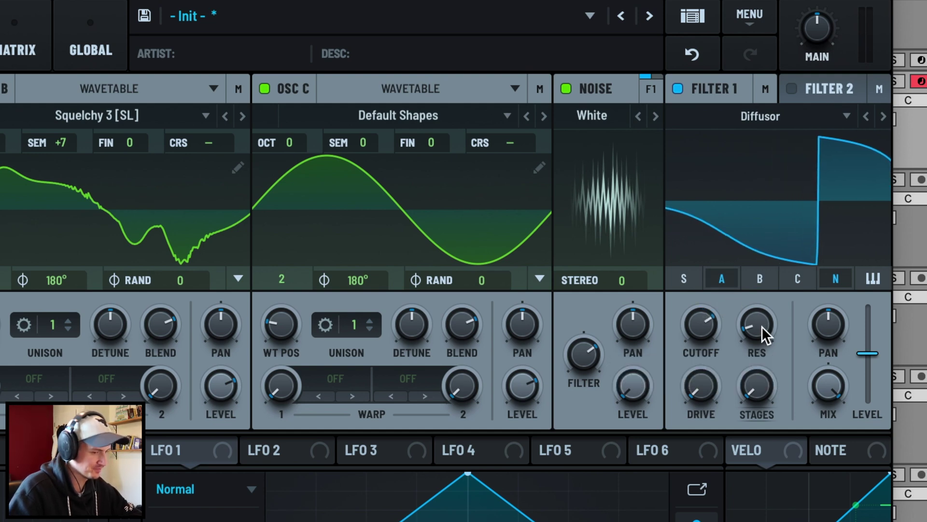
left_click_drag(761, 326, 771, 306)
left_click_drag(692, 382, 700, 329)
left_click_drag(759, 395, 783, 331)
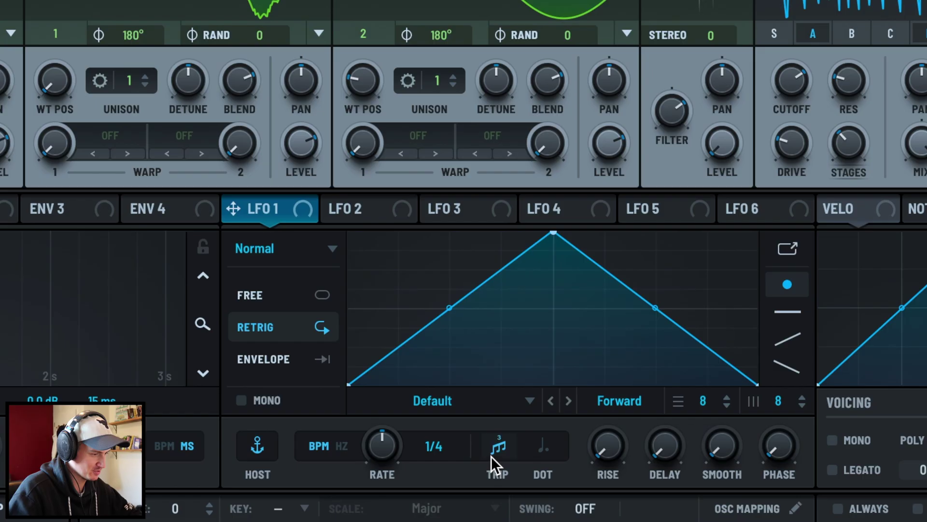
- Set LFO 1 to 1/8 triplet with a curved fast-rise, slow-fall shape, and route it to oscillator B's level
left_click_drag(386, 448, 389, 425)
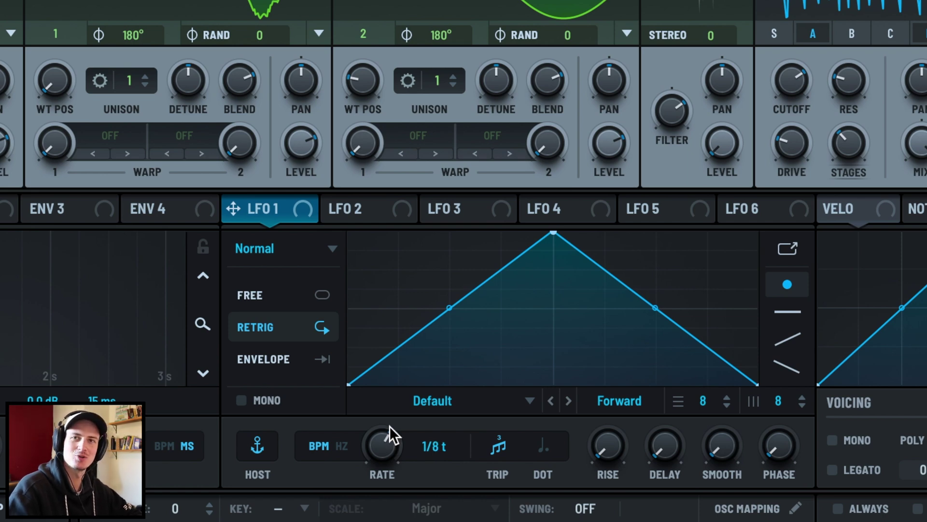
double_click(383, 349)
left_click_drag(555, 232, 431, 225)
left_click_drag(408, 289, 409, 311)
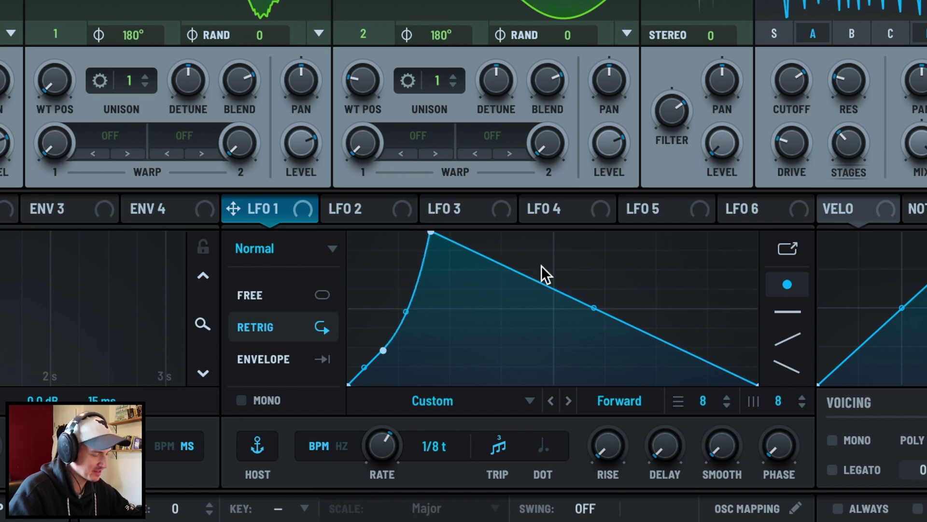
double_click(534, 280)
left_click_drag(534, 280, 559, 252)
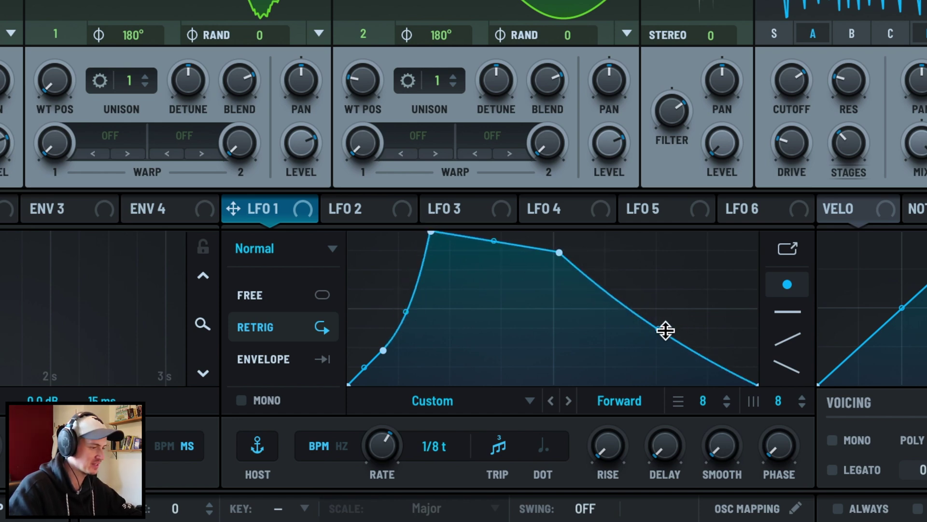
left_click_drag(665, 329, 686, 291)
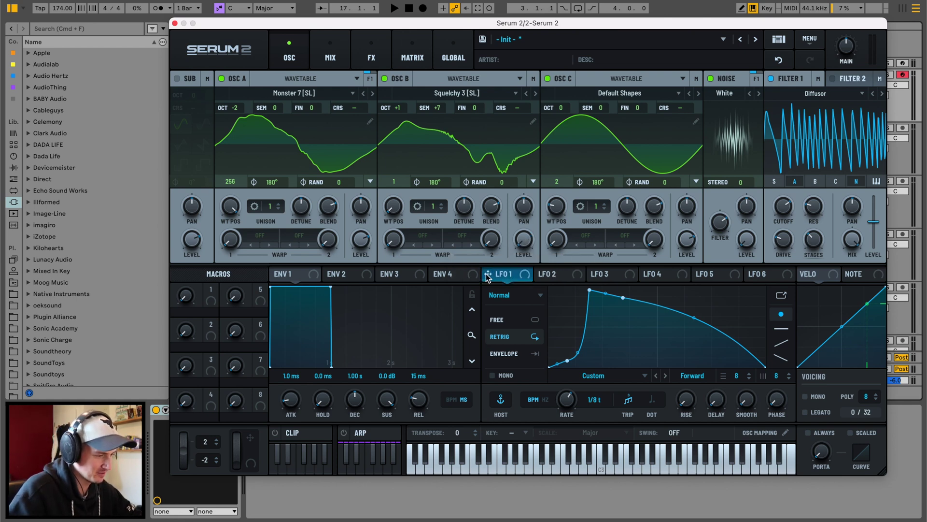
left_click_drag(488, 275, 354, 248)
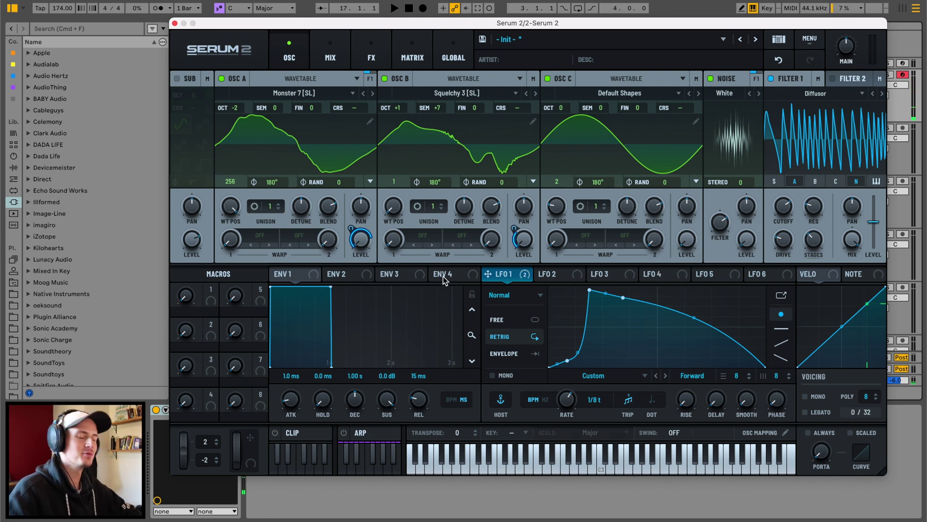
- Set oscillator A's warp mode to FM (B) and oscillator B's to FM (C)
left_click(251, 235)
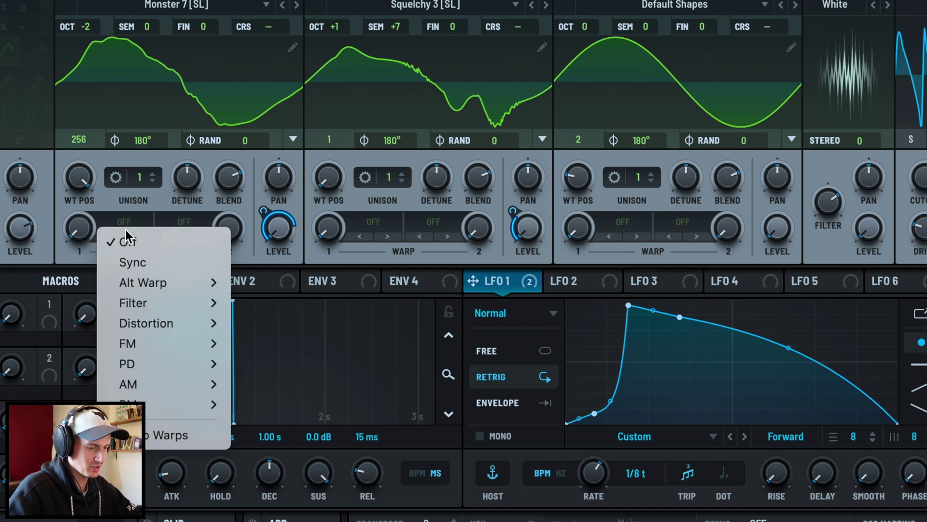
mouse_move(143, 345)
left_click(270, 341)
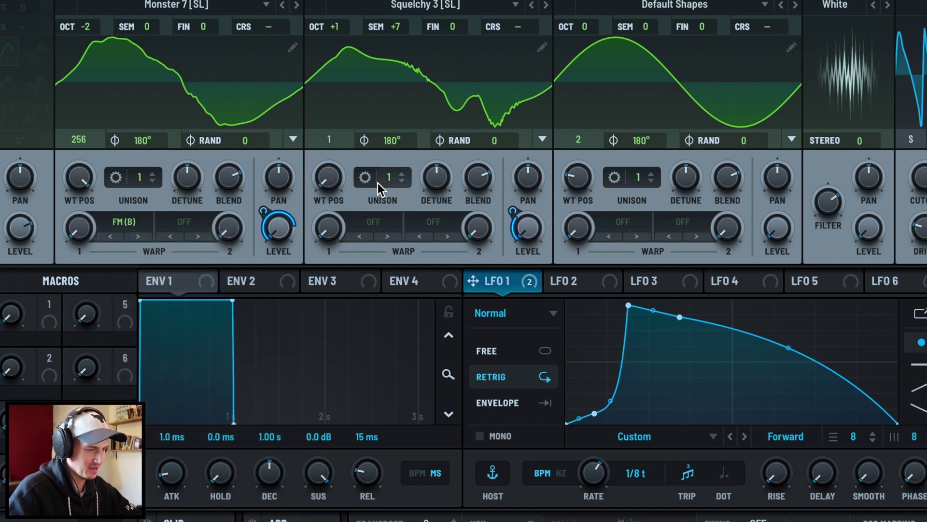
left_click(372, 223)
mouse_move(458, 343)
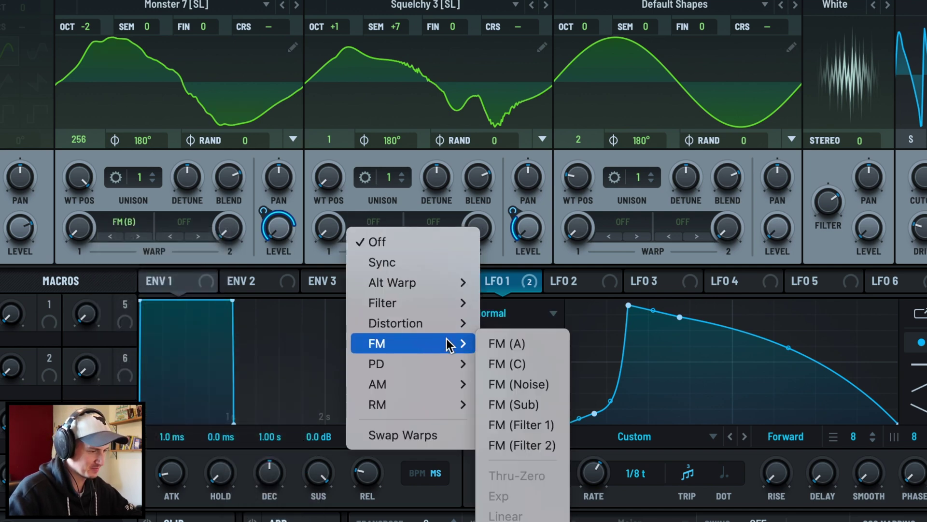
left_click(527, 363)
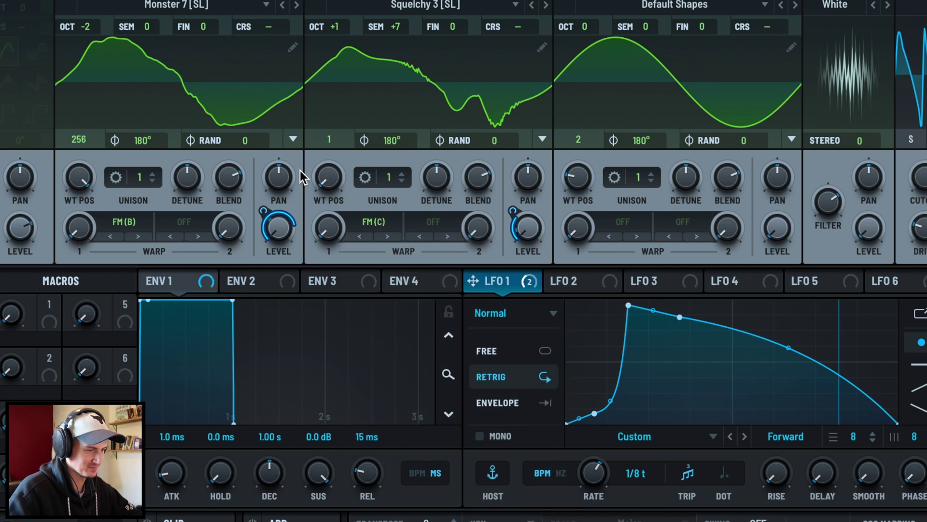
- Raise oscillator A's warp to 23% with LFO 1 modulating it, and oscillator B's warp to 14%
left_click_drag(78, 227, 82, 192)
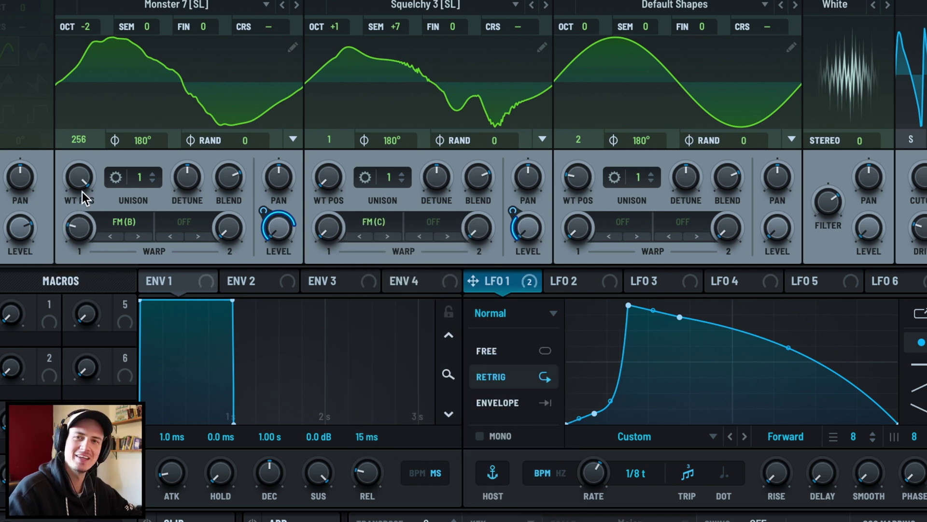
left_click_drag(496, 286, 53, 270)
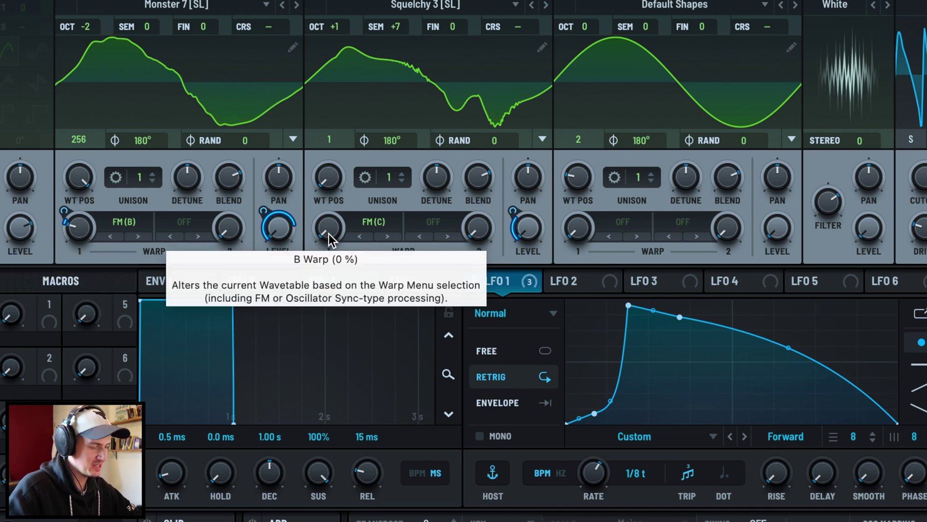
left_click(329, 221)
left_click_drag(329, 221, 335, 199)
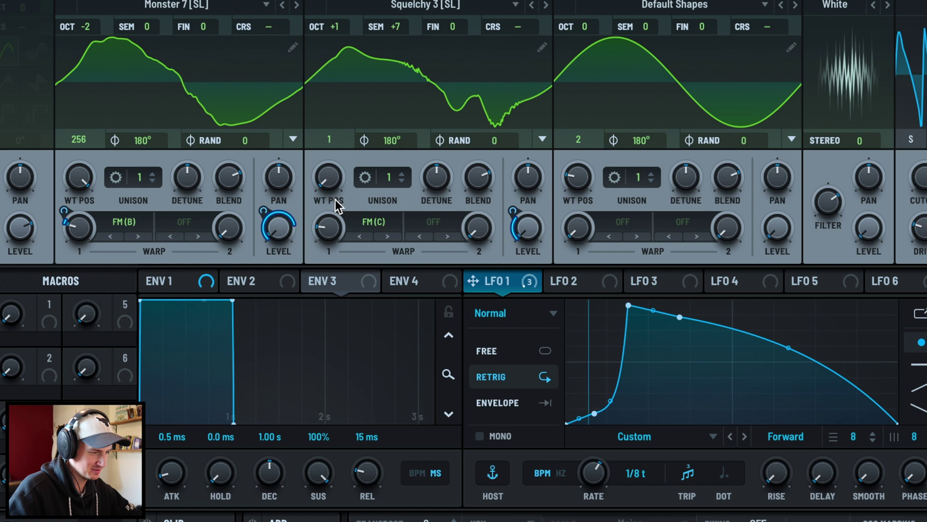
- Switch oscillator C's warp mode to Alt Warp > PWM and raise it to about 60%
left_click(626, 223)
mouse_move(663, 304)
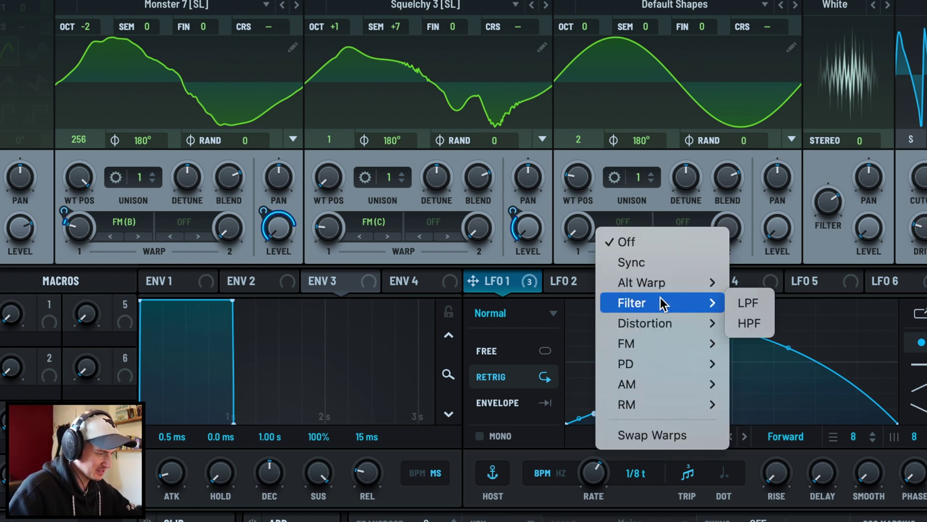
mouse_move(688, 282)
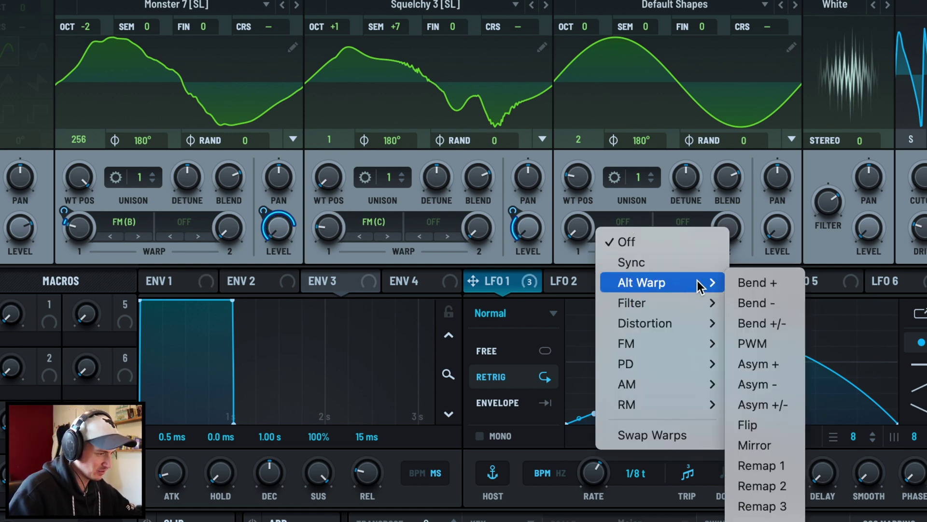
left_click(775, 343)
left_click_drag(577, 229, 602, 158)
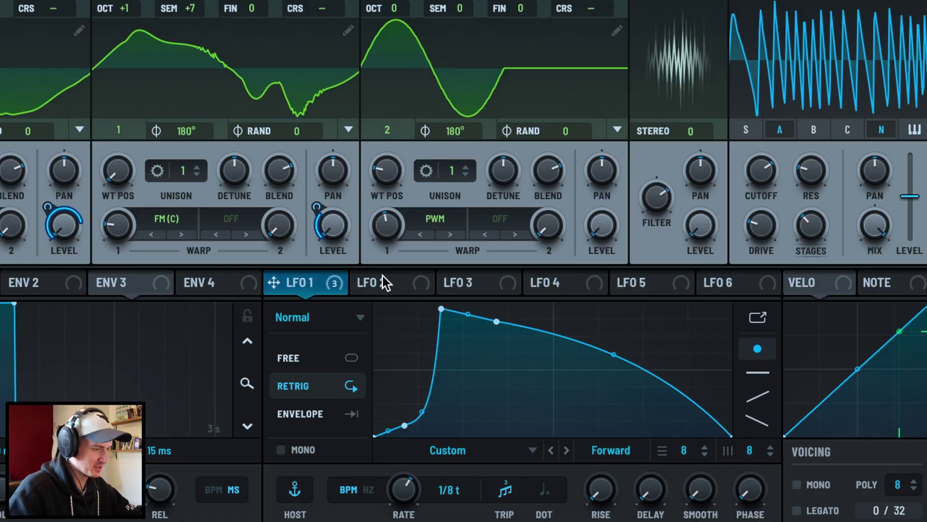
- Shape LFO 2 into a sharp spike with an exponential decay
left_click(550, 274)
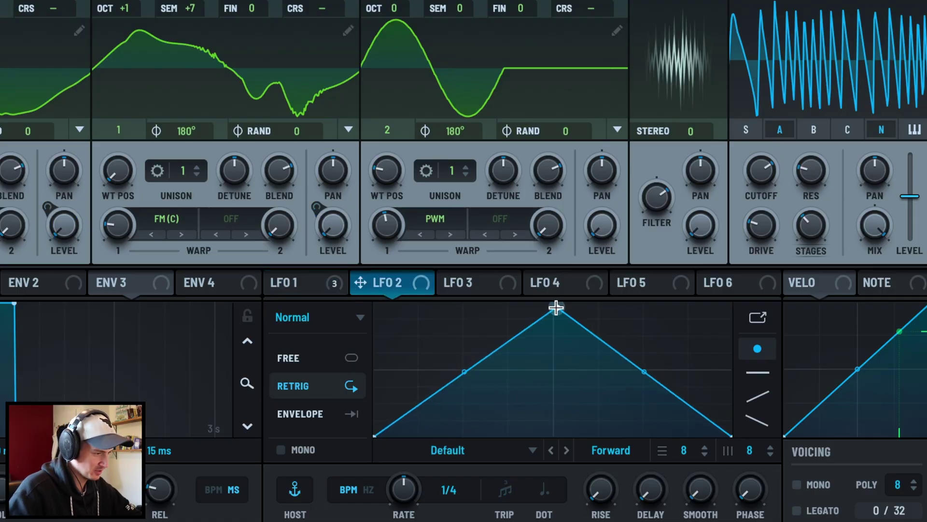
left_click_drag(556, 307, 401, 403)
double_click(436, 327)
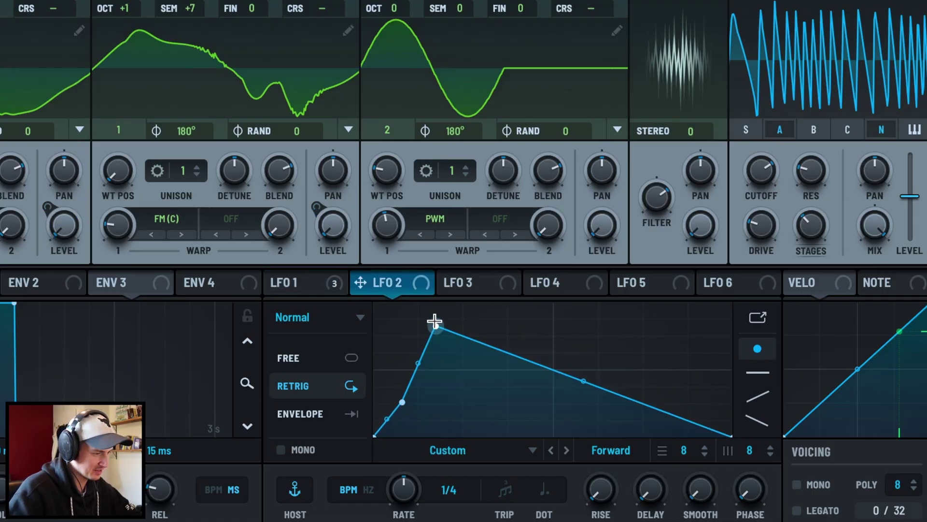
left_click_drag(435, 324, 430, 289)
left_click_drag(583, 369, 574, 410)
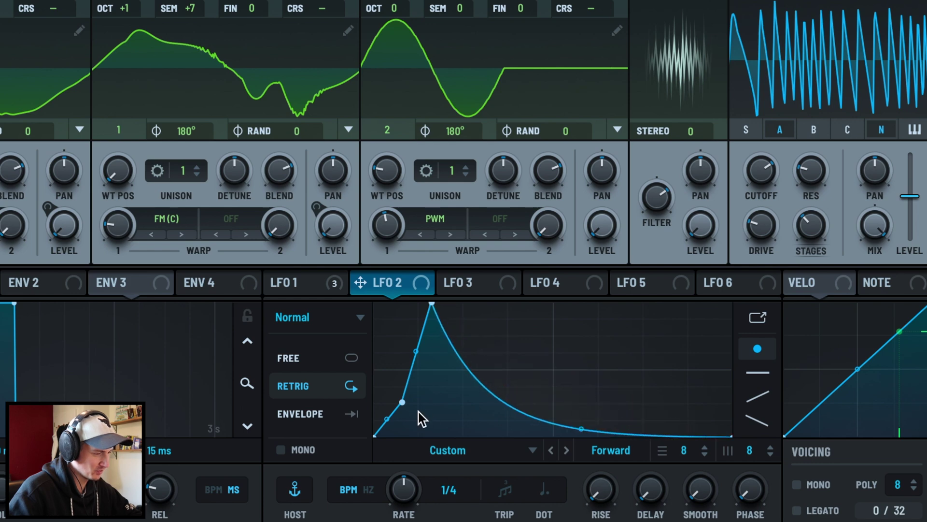
left_click_drag(403, 403, 405, 434)
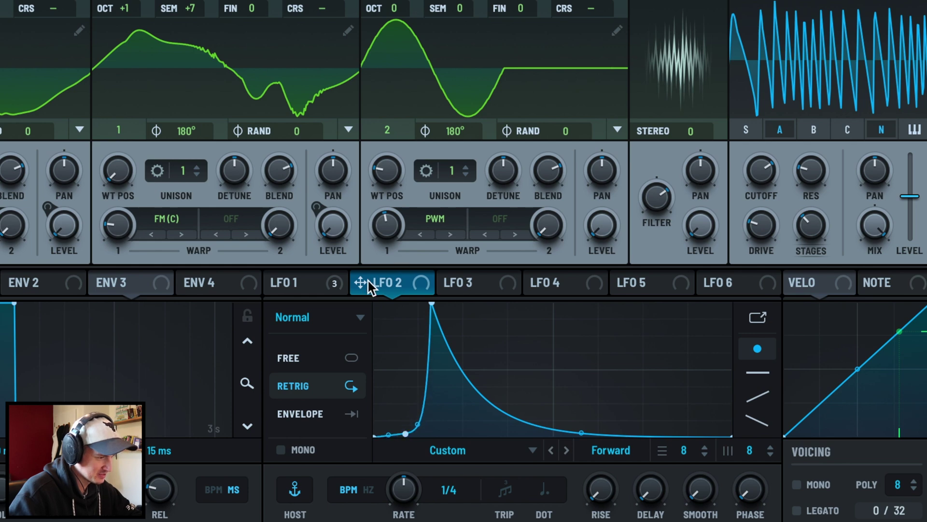
- Route LFO 2 to the noise level, set triplet timing, and rework the spike's peak and rise
left_click_drag(371, 288, 699, 226)
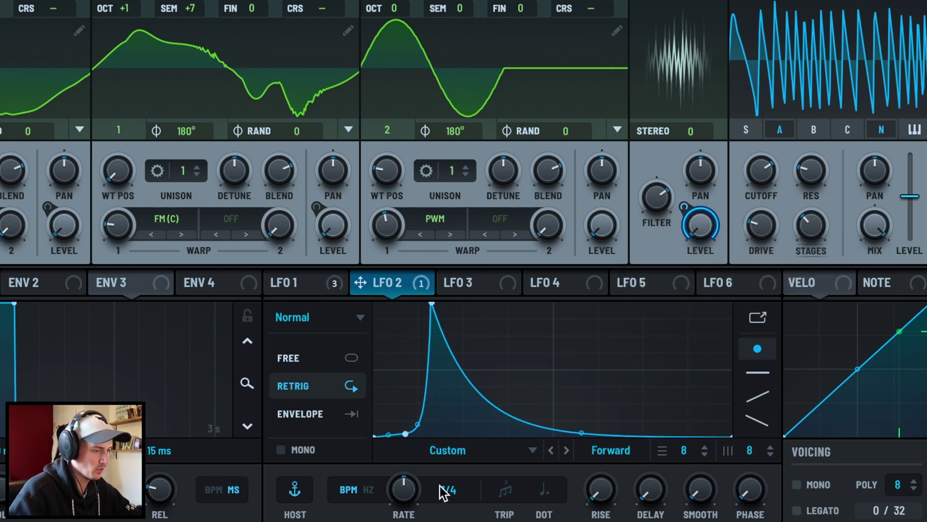
left_click(497, 490)
key("ctrl+z")
left_click_drag(390, 421, 402, 436)
left_click_drag(474, 342, 441, 305)
left_click_drag(410, 309, 428, 319)
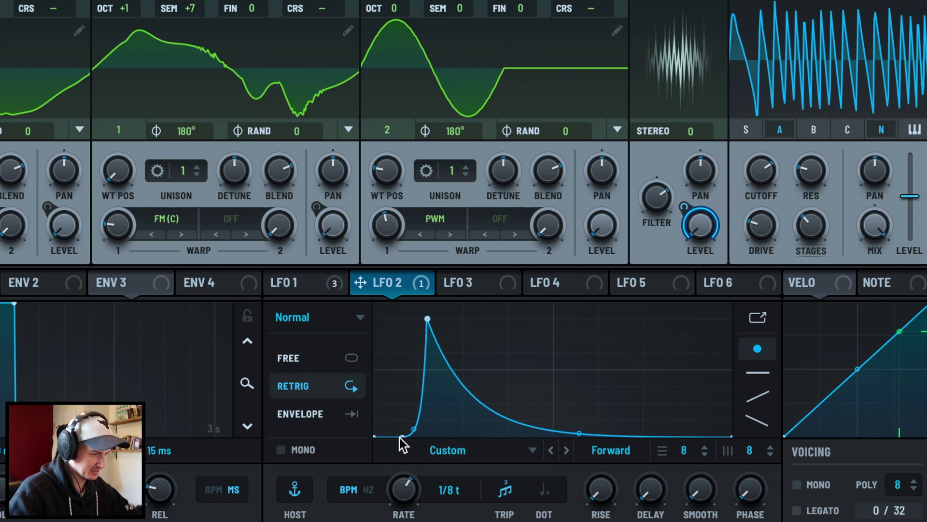
left_click_drag(400, 439, 395, 425)
- Fine-tune LFO 2's peak and baseline rise, and set its noise level depth to about 36%
left_click(305, 283)
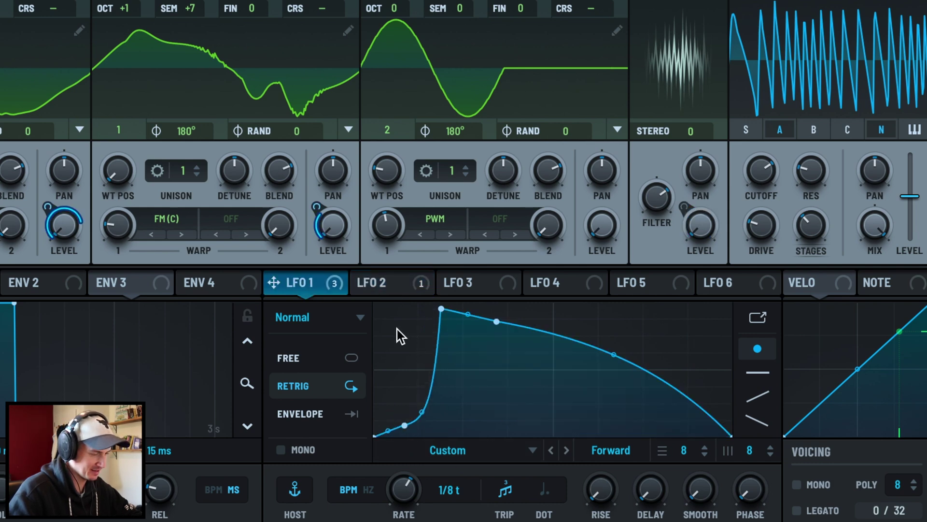
left_click(401, 288)
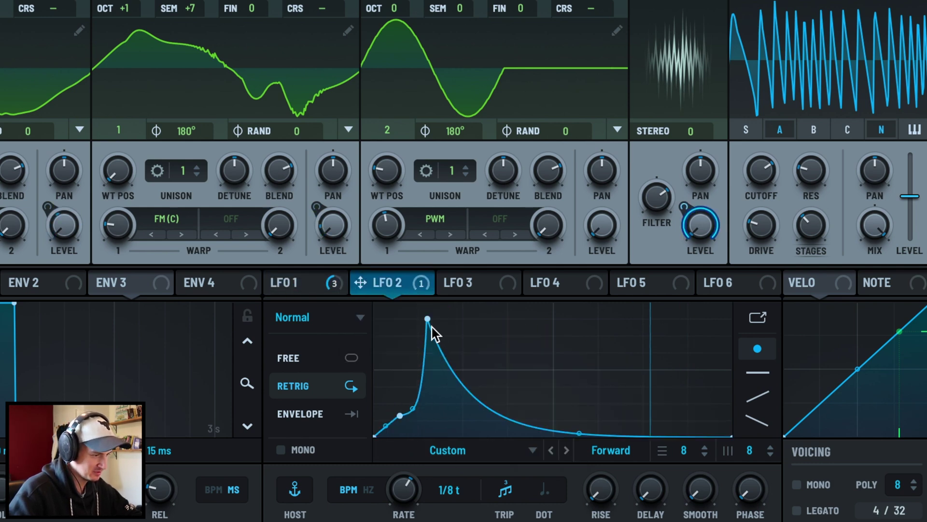
left_click_drag(428, 319, 421, 320)
left_click_drag(401, 416, 399, 432)
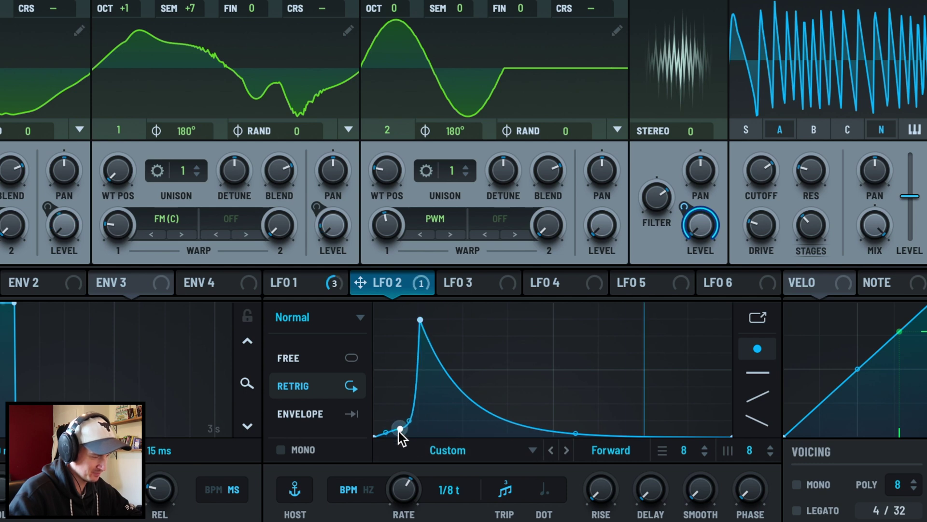
left_click_drag(688, 209, 672, 264)
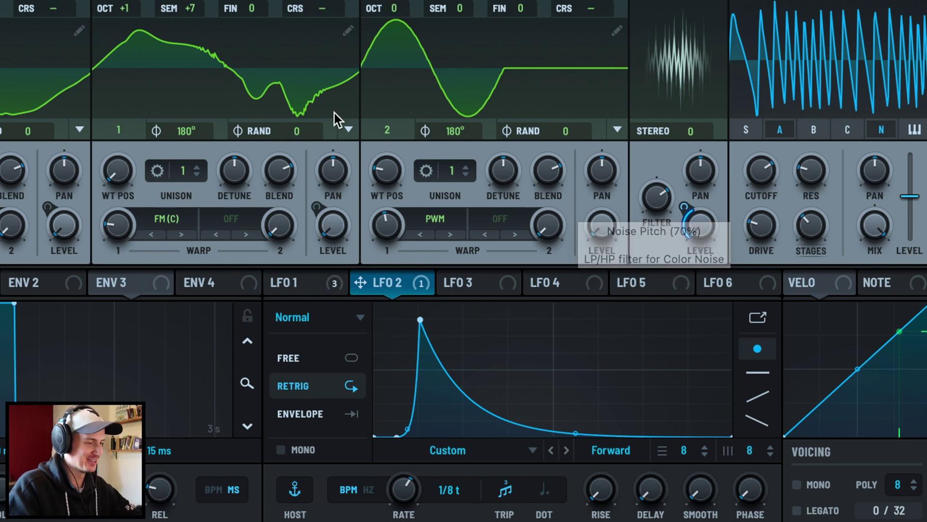
left_click(458, 282)
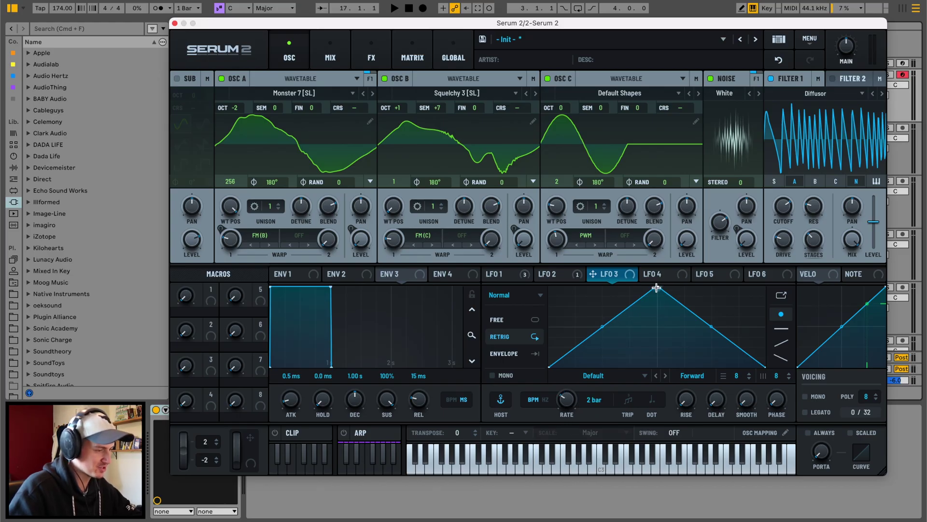
- Pull LFO 3's peak down and out to the right edge, curving it into a slow late ramp
left_click_drag(656, 288, 656, 379)
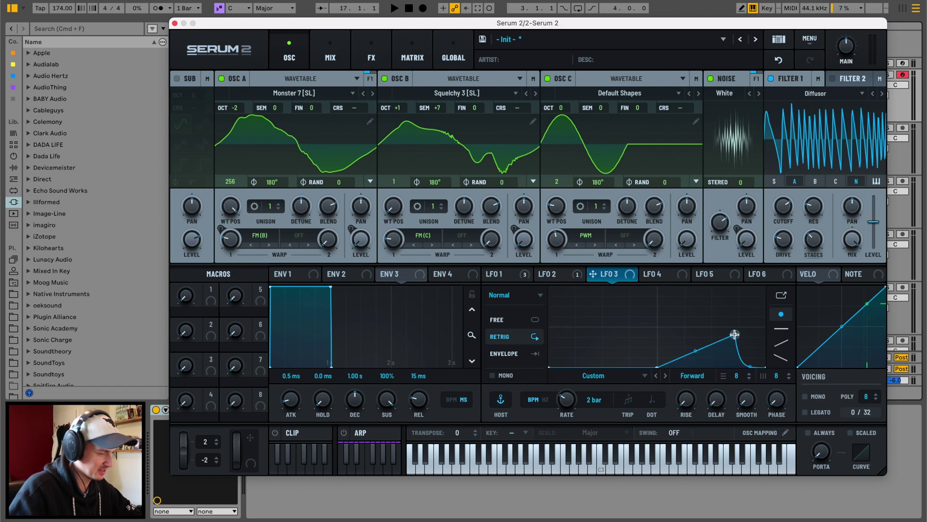
left_click_drag(735, 335, 713, 315)
left_click_drag(739, 340, 741, 359)
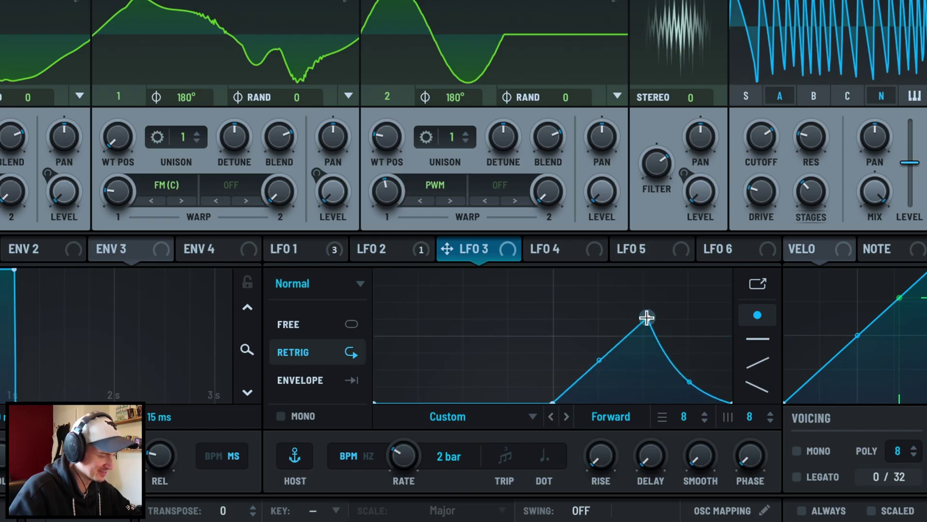
left_click_drag(646, 317, 724, 334)
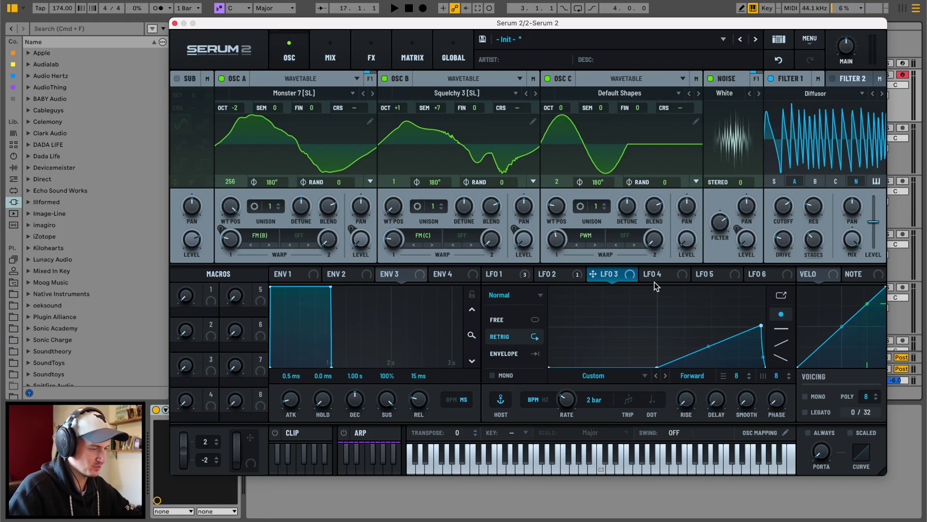
- In matrix slot 5, route LFO 3 to Global > Main Tuning at −7%, then return to the oscillators
left_click(372, 53)
left_click(413, 53)
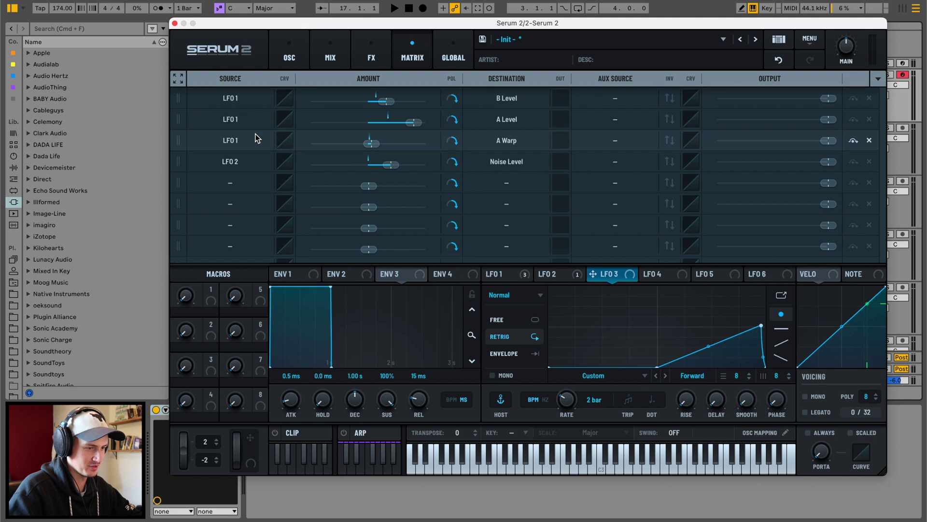
left_click(234, 188)
mouse_move(244, 227)
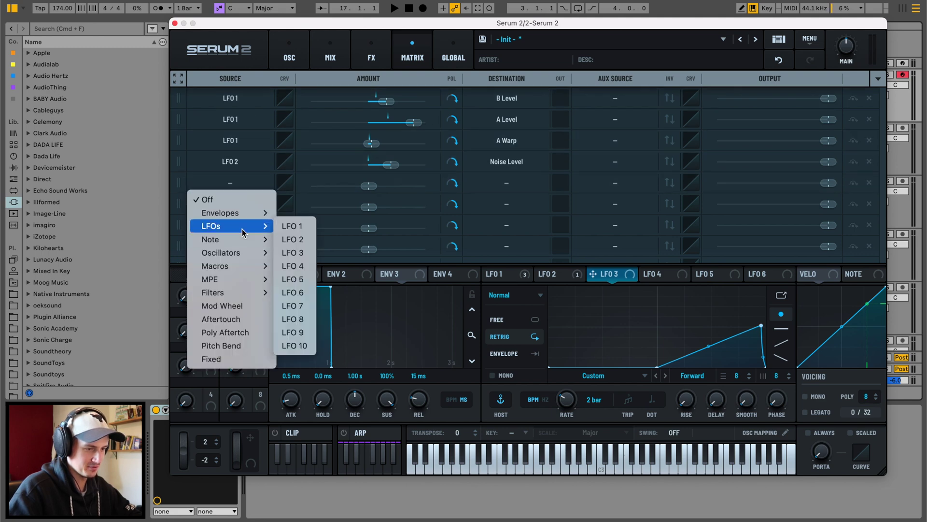
left_click(291, 252)
left_click(513, 182)
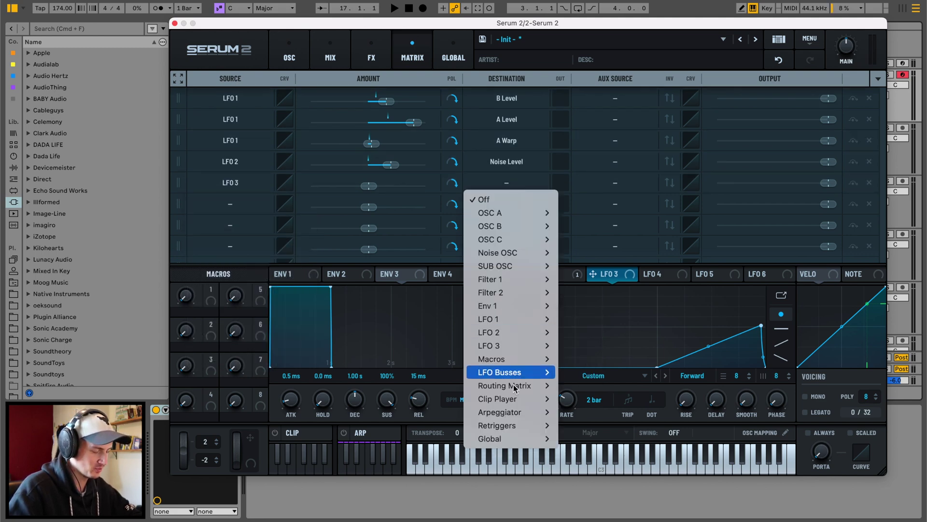
mouse_move(531, 439)
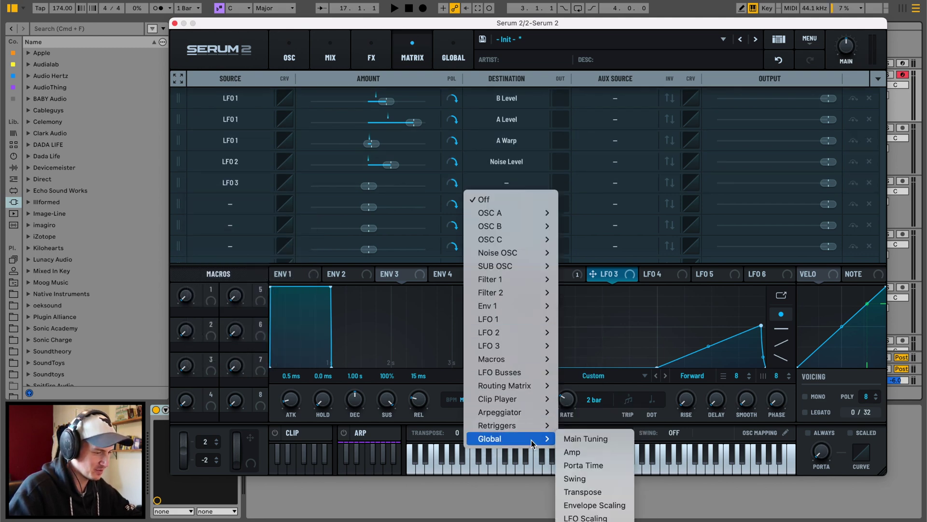
left_click(586, 441)
left_click_drag(367, 187, 362, 190)
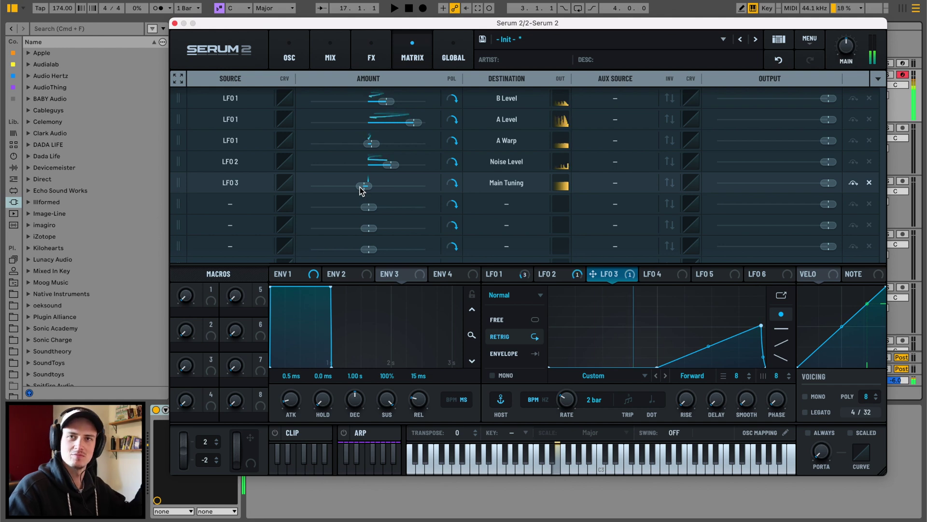
mouse_move(368, 187)
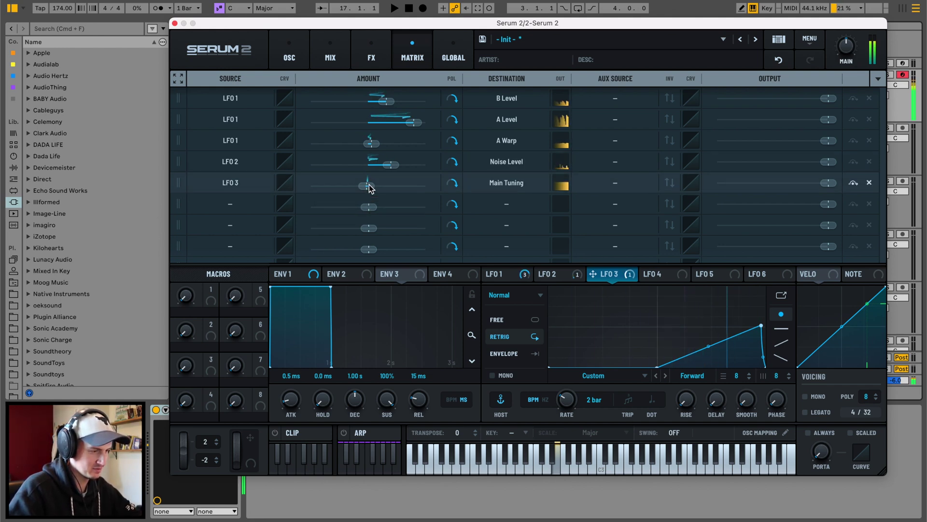
left_click(290, 54)
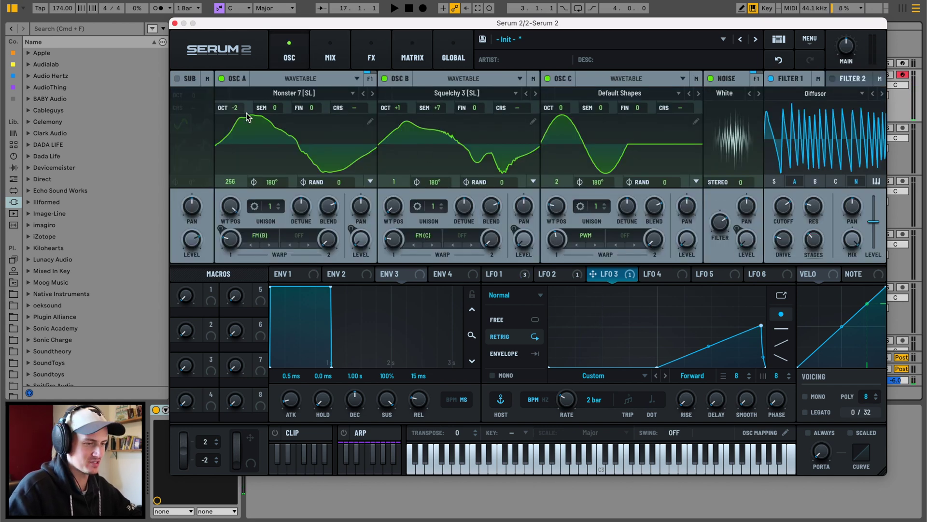
- Route LFO 3 to Filter 1's cutoff at 8% and resonance at 23%
left_click_drag(594, 275, 784, 205)
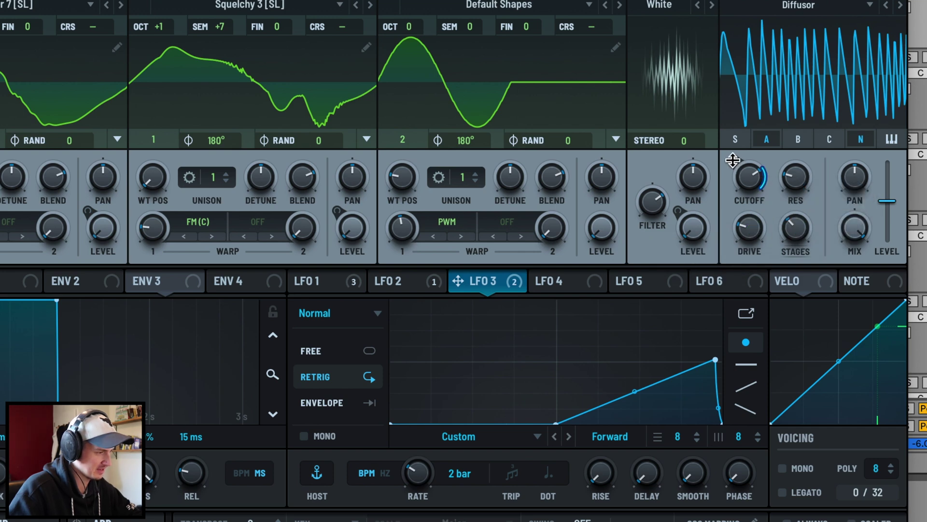
left_click_drag(733, 160, 730, 178)
left_click_drag(487, 283, 775, 224)
- Route LFO 4 to oscillator B's wavetable position
left_click(556, 280)
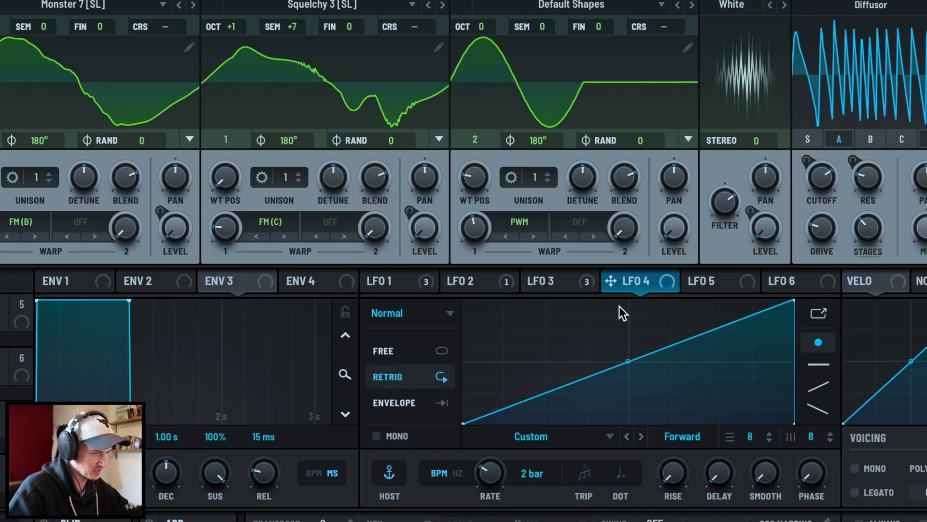
left_click_drag(628, 286, 192, 291)
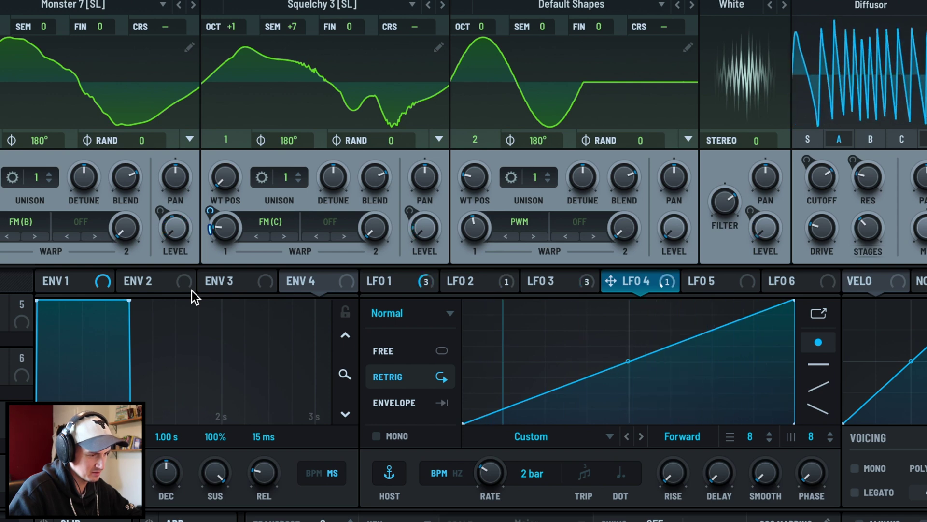
left_click(415, 287)
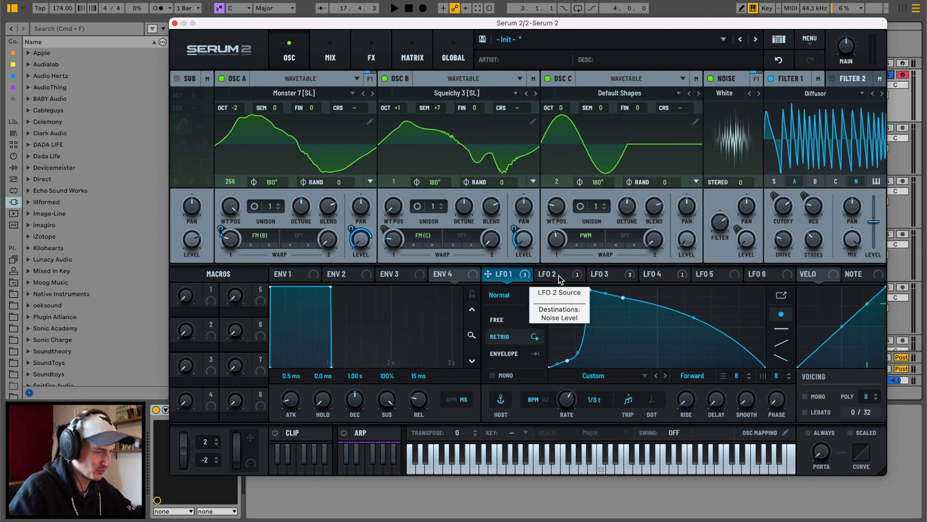
- Pull LFO 1's plateau point down into a gradual decay
left_click_drag(694, 317, 695, 338)
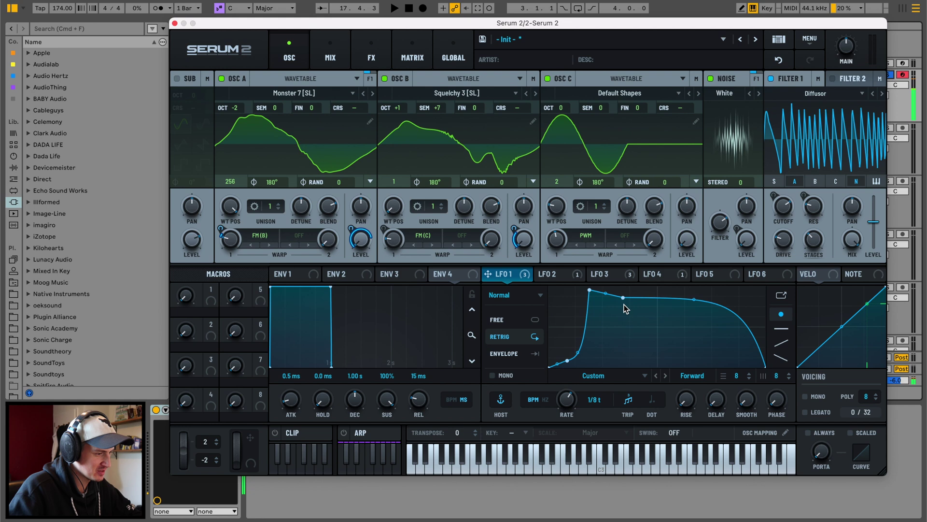
left_click(555, 274)
left_click(613, 276)
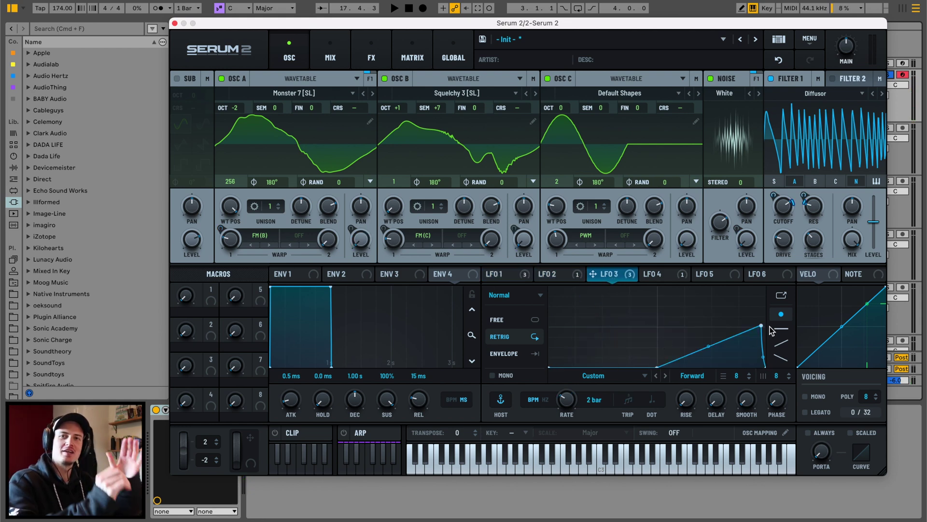
left_click(498, 276)
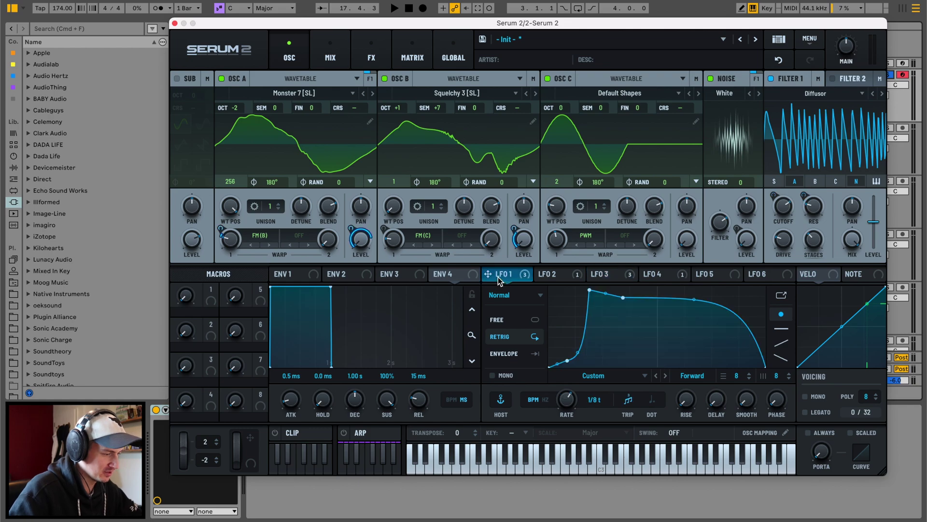
left_click_drag(698, 302, 694, 355)
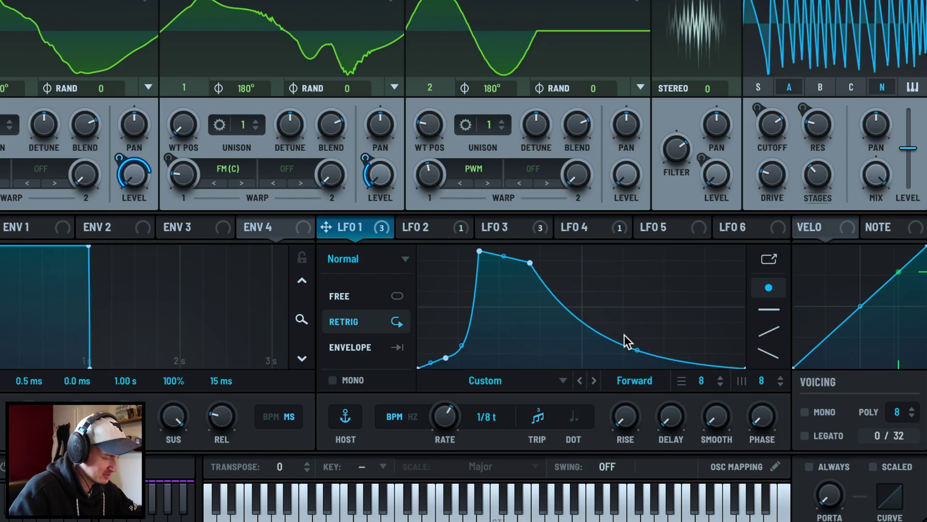
- Assign LFO 3 through LFO Bus 1 to modulate LFO 1's curve
right_click(636, 346)
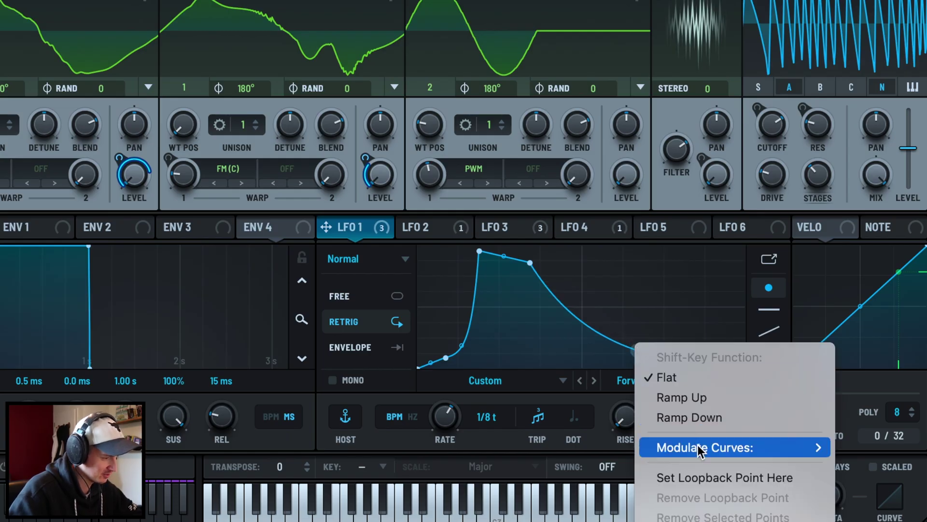
mouse_move(697, 445)
mouse_move(917, 447)
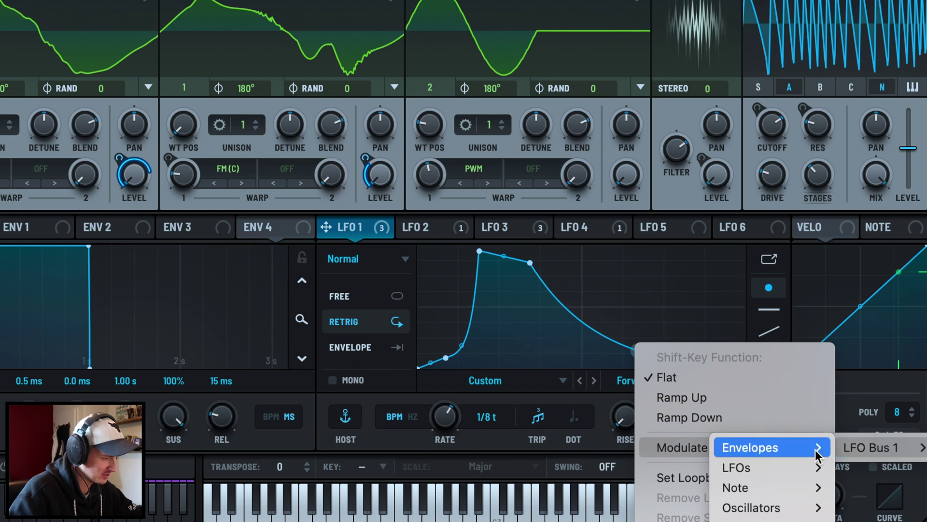
mouse_move(783, 468)
left_click(864, 508)
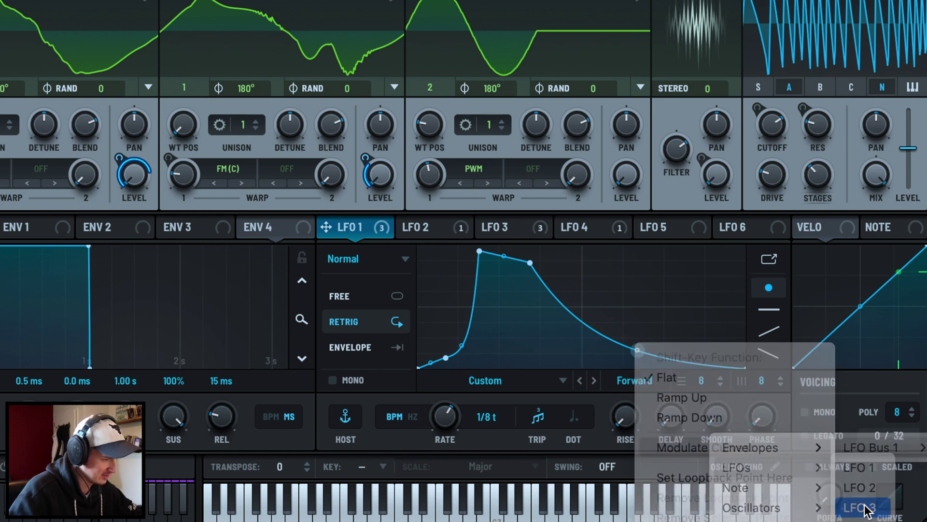
left_click(525, 227)
left_click(369, 223)
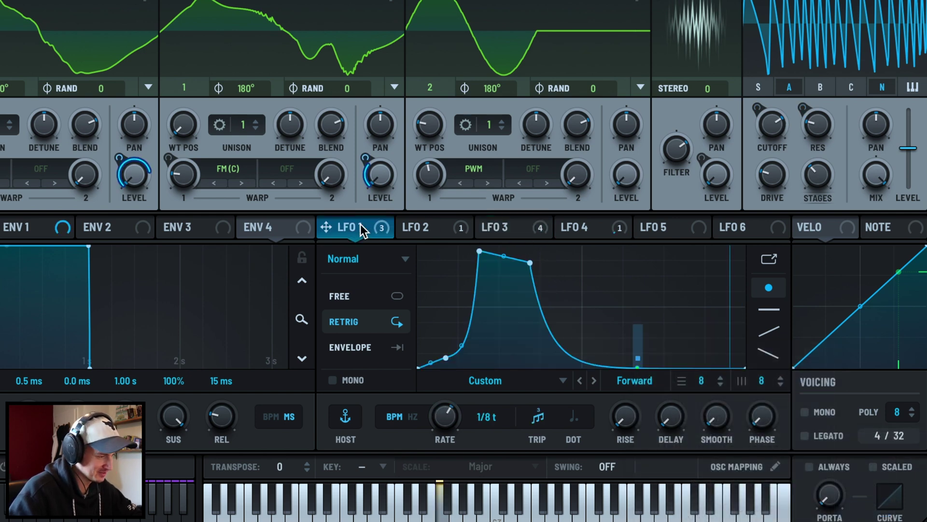
- Try several bends on LFO 1's decay, leave it straight, and show the modulation matrix
left_click_drag(639, 366, 638, 284)
double_click(639, 360)
double_click(638, 284)
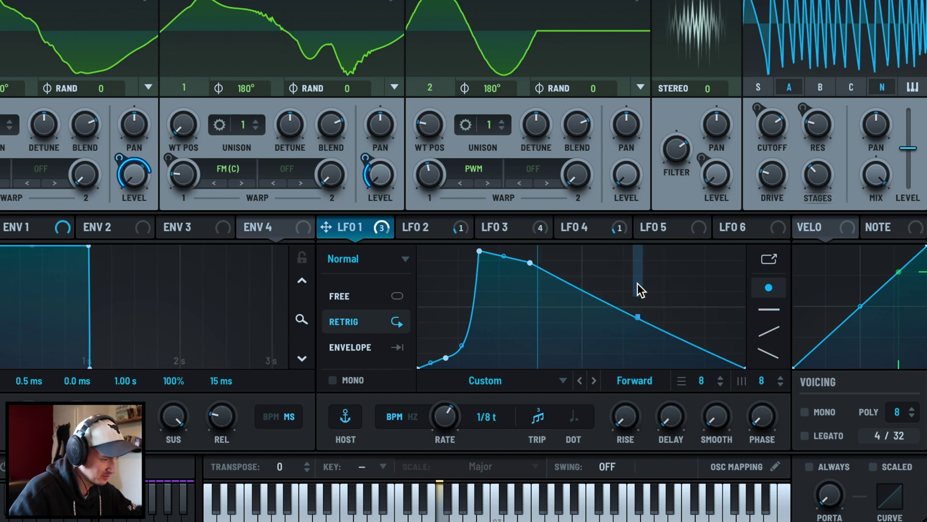
left_click_drag(638, 318, 637, 289)
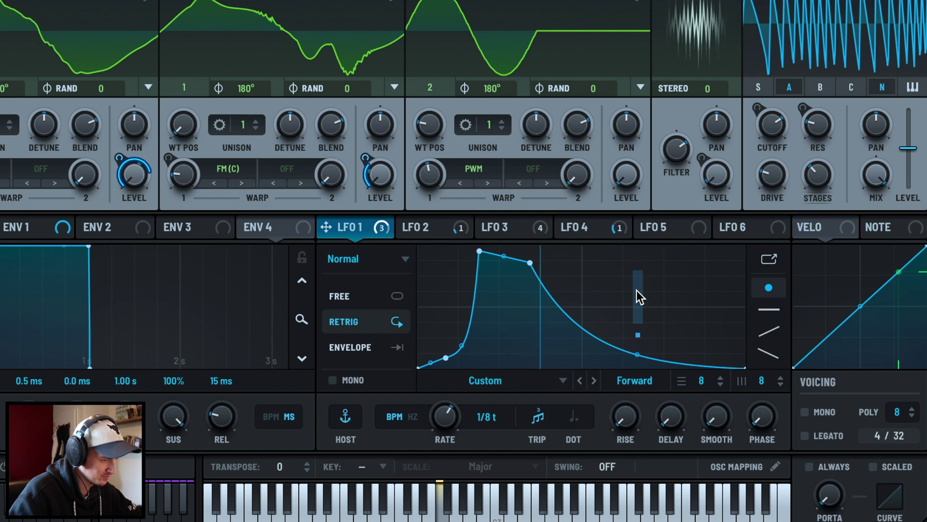
double_click(637, 291)
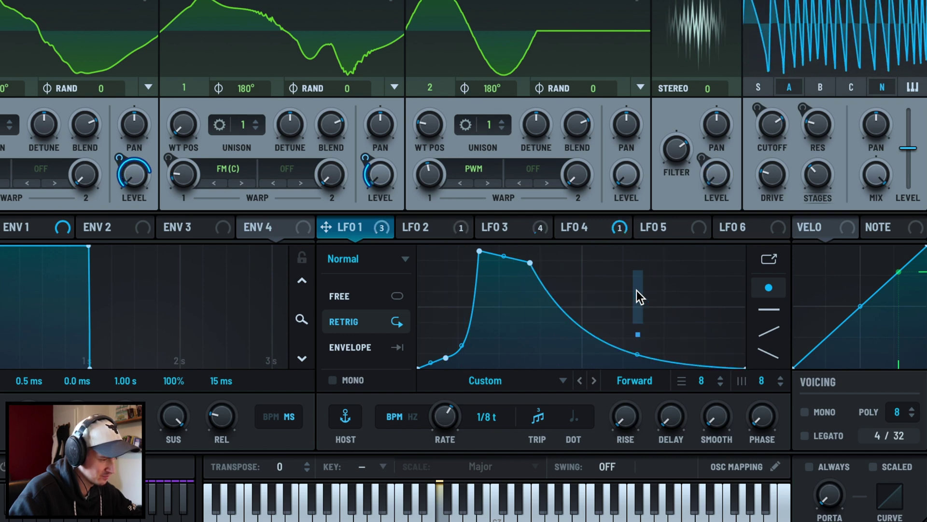
left_click_drag(638, 319, 638, 306)
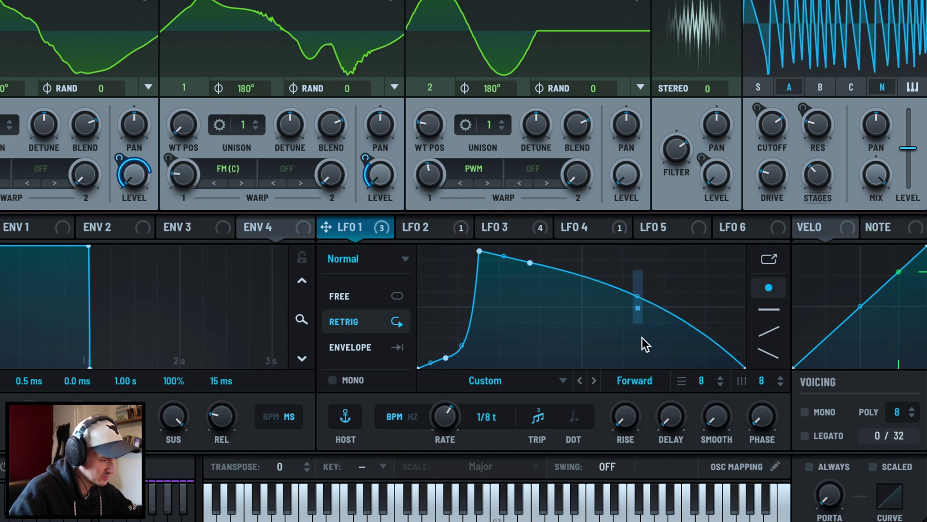
double_click(636, 302)
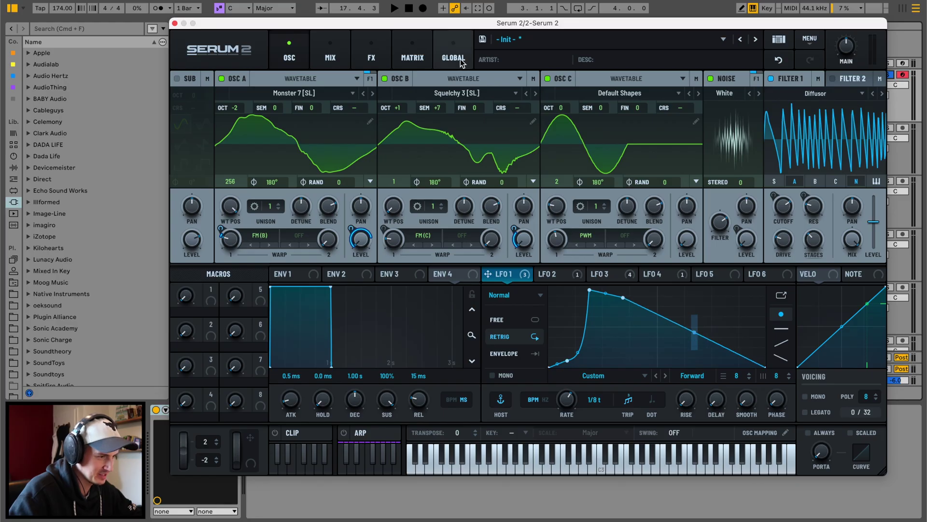
left_click(412, 57)
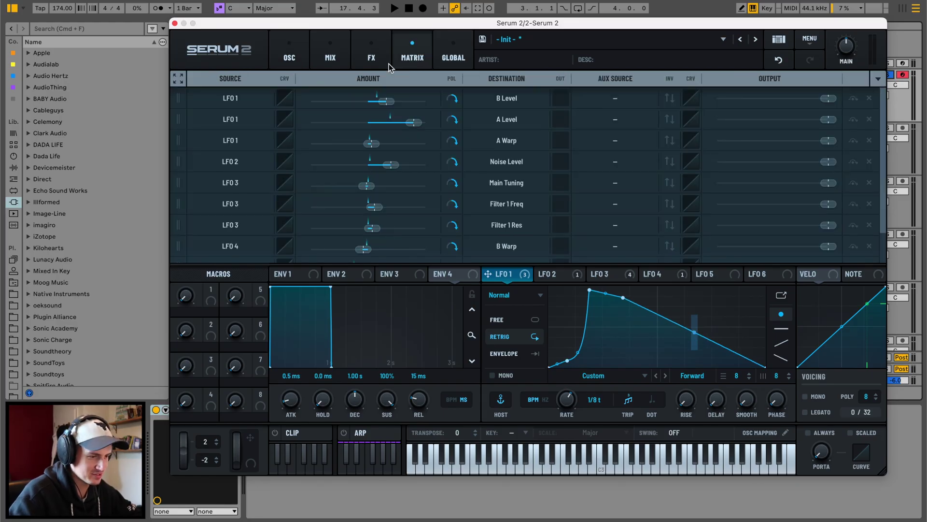
- Turn down LFO 3's amount on LFO Bus 1, then try and undo a convex bend on LFO 1's decay
scroll(183, 218, "down", 2)
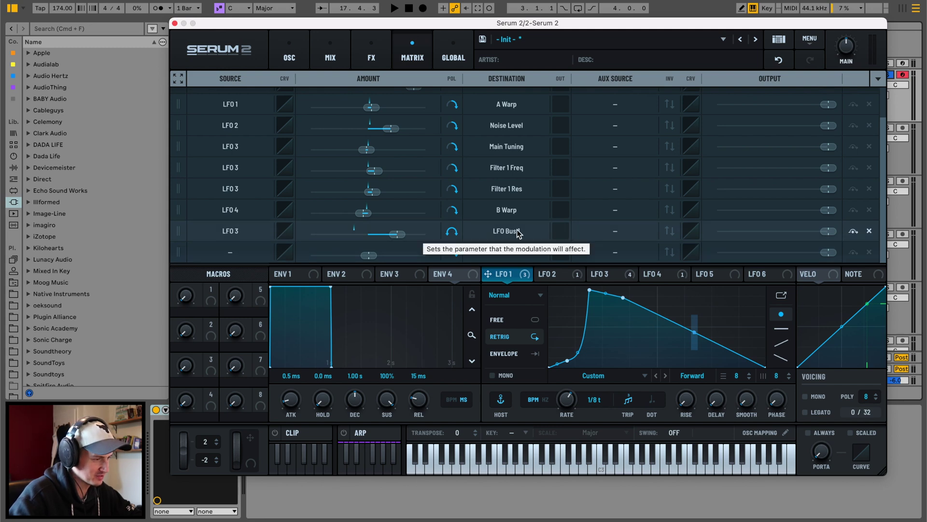
mouse_move(399, 236)
left_mouse_down()
mouse_move(376, 235)
mouse_move(387, 235)
left_mouse_up()
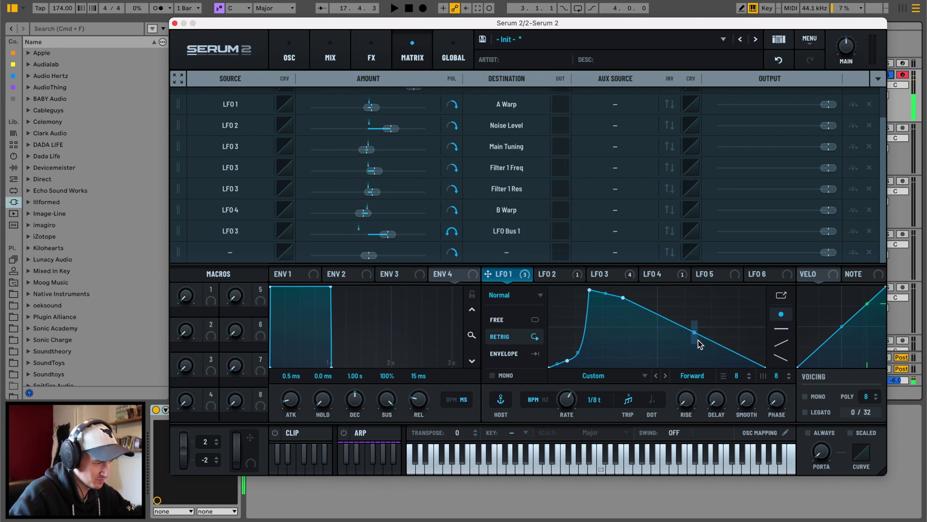
left_click_drag(696, 342, 694, 314)
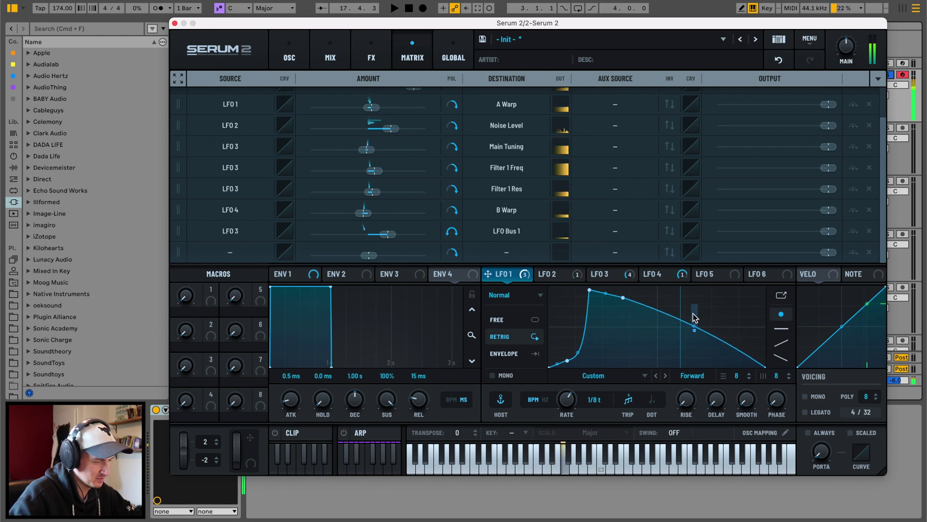
left_click_drag(694, 317, 694, 314)
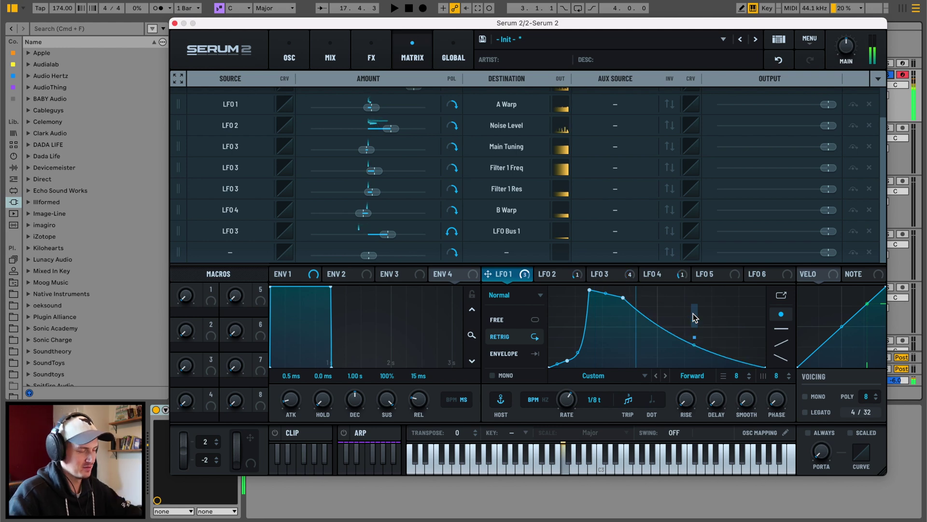
key("super+z")
- Settle LFO 3 → LFO Bus 1 at 31% and return to the oscillator page showing LFO 2
mouse_move(388, 235)
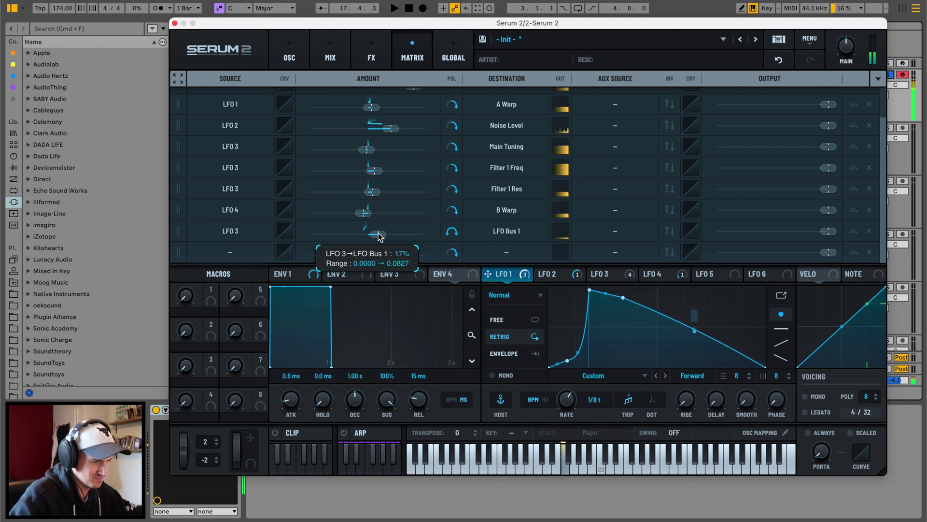
left_click_drag(388, 236, 387, 235)
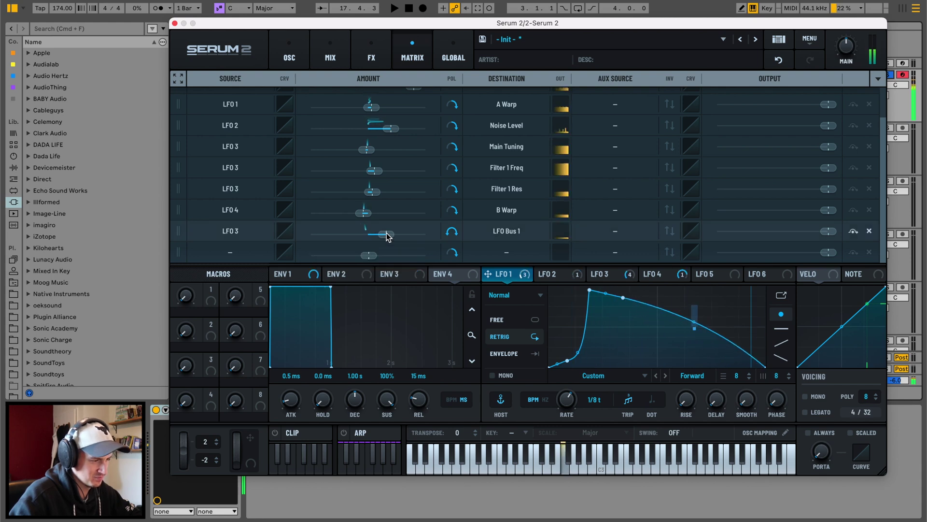
key("ctrl+1")
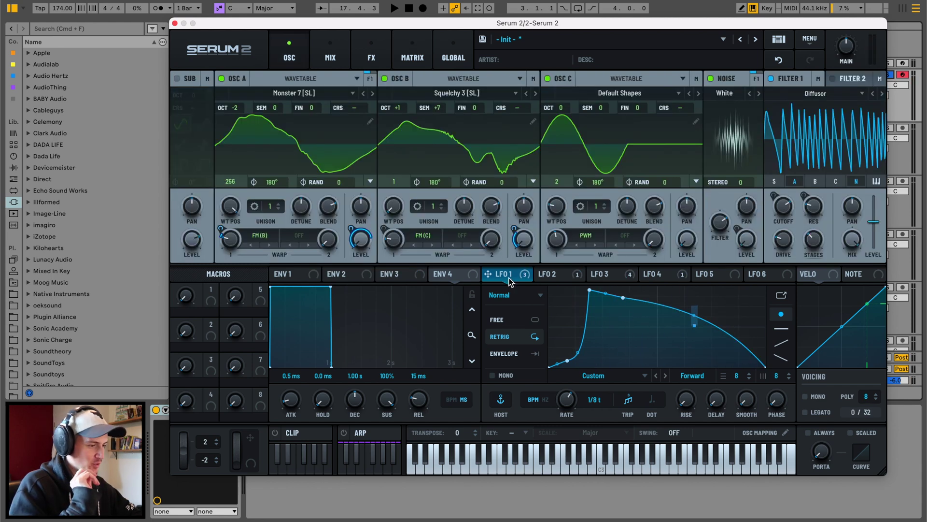
left_click(564, 279)
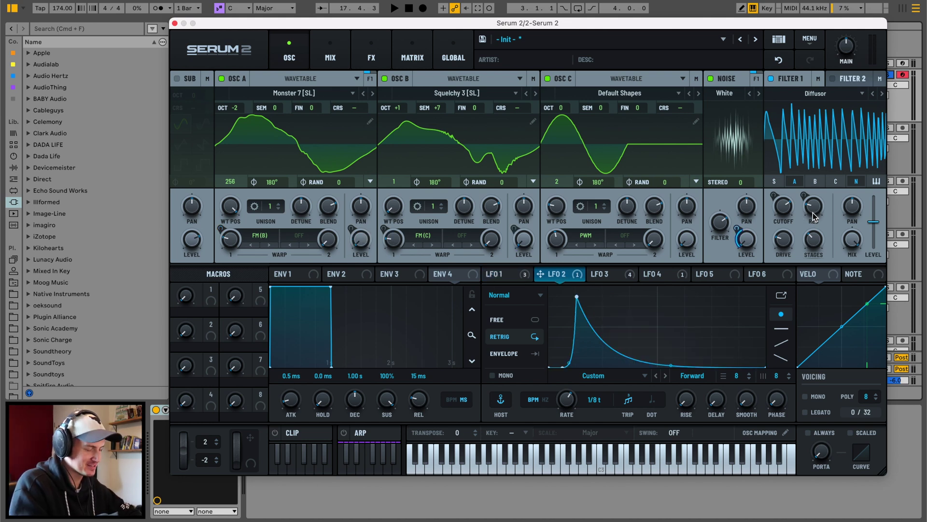
left_click(712, 279)
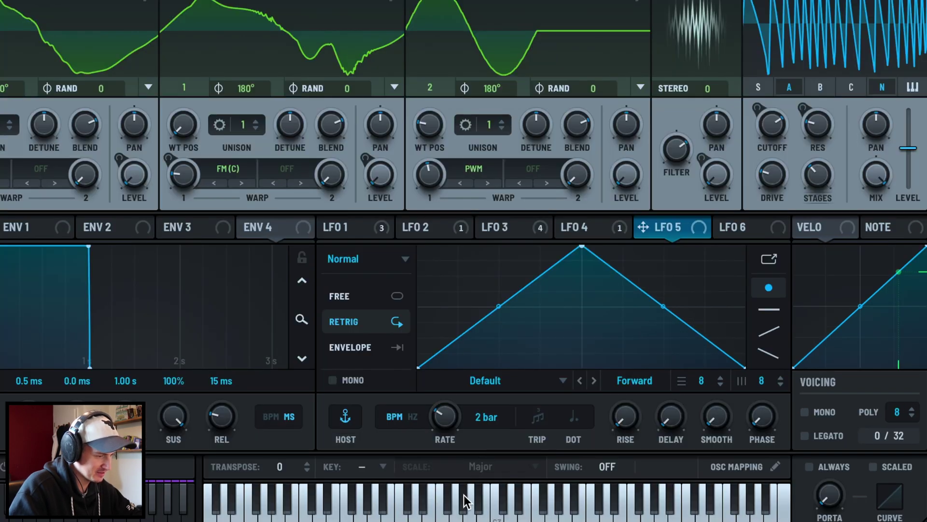
- Flatten LFO 5 and raise three step blocks, the third lower, then go back to LFO 1
mouse_move(436, 349)
left_mouse_down()
mouse_move(437, 377)
mouse_move(734, 422)
left_mouse_up()
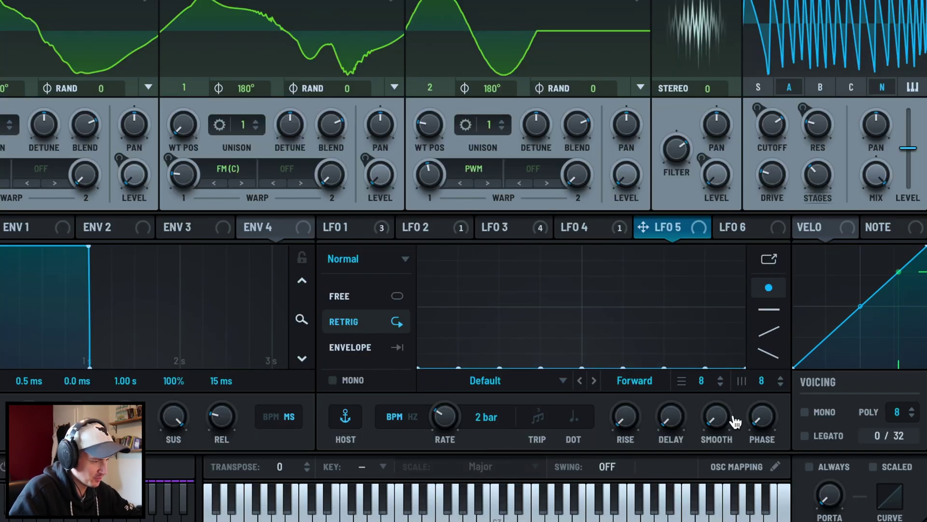
left_click(481, 335)
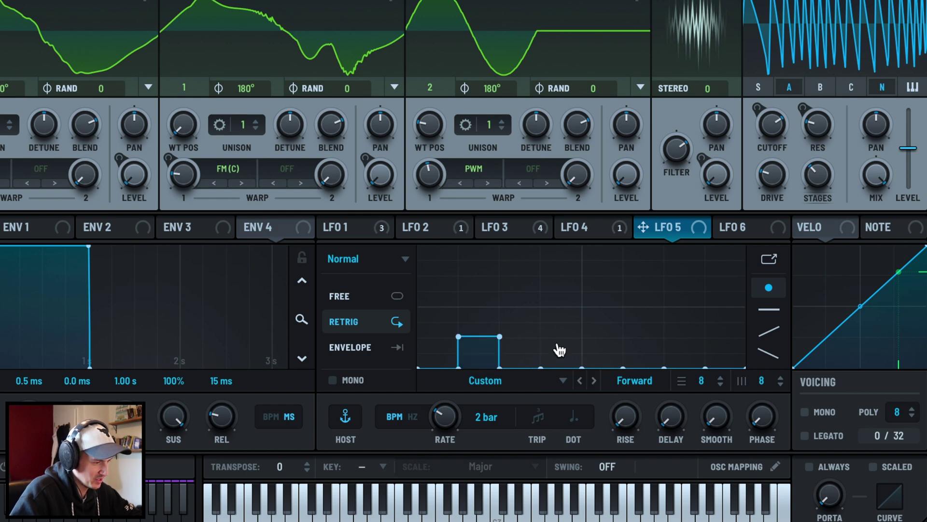
left_click(557, 343)
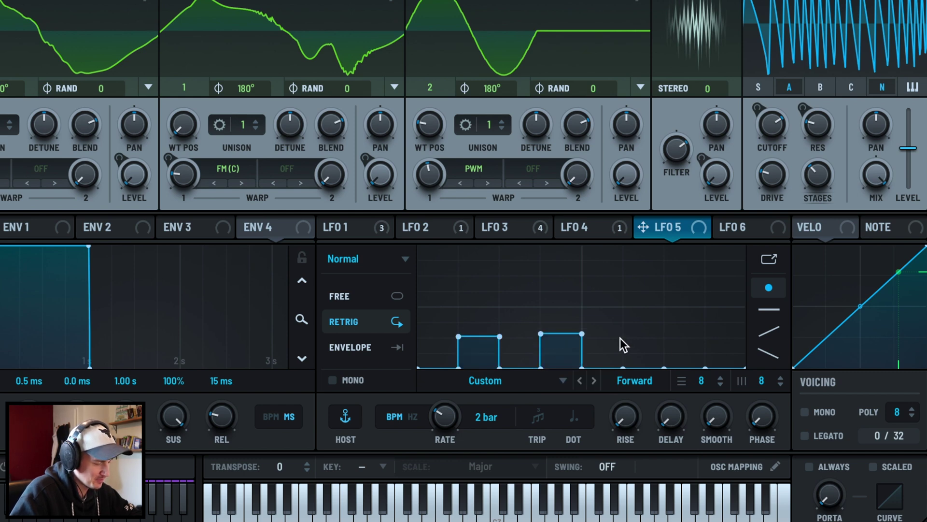
left_click(660, 353)
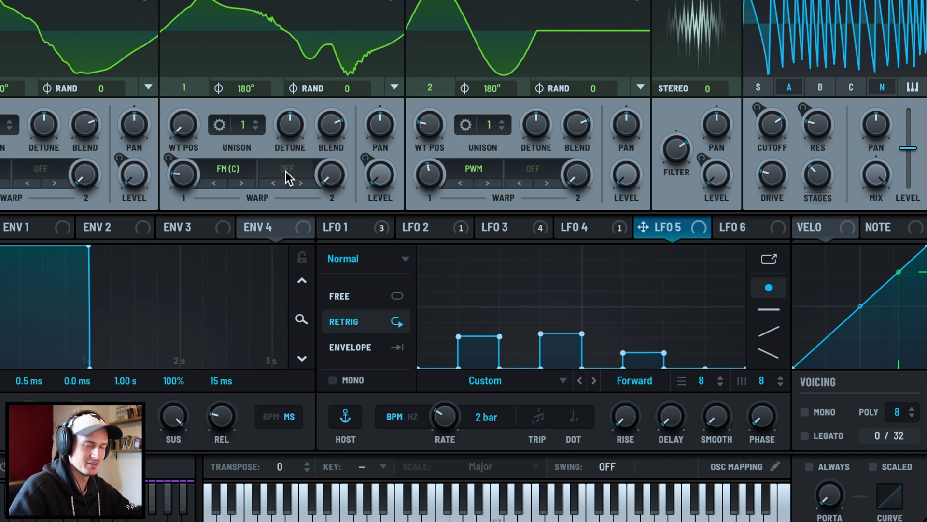
left_click(373, 230)
mouse_move(447, 419)
left_mouse_down()
mouse_move(462, 424)
mouse_move(451, 413)
left_mouse_up()
- Route LFO 5 as a modulation source to LFO 1's Rate
right_click(451, 413)
mouse_move(594, 482)
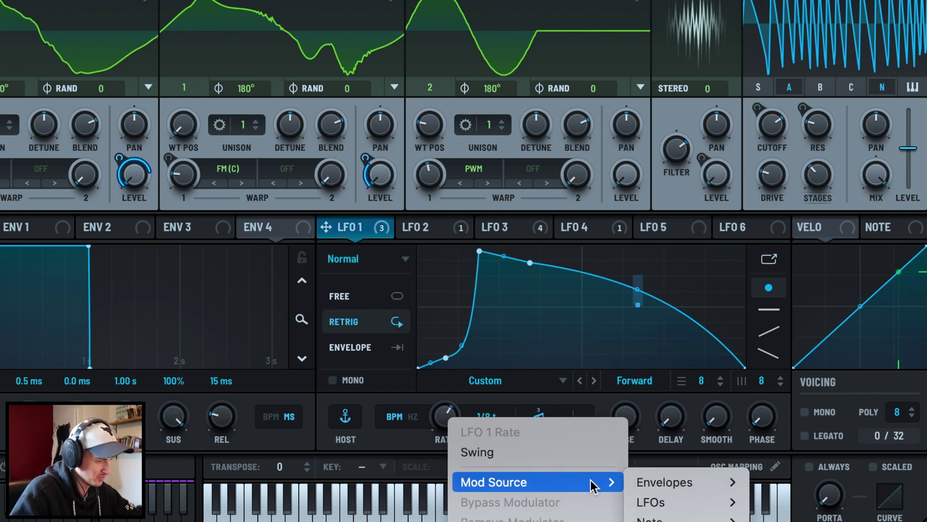
mouse_move(681, 506)
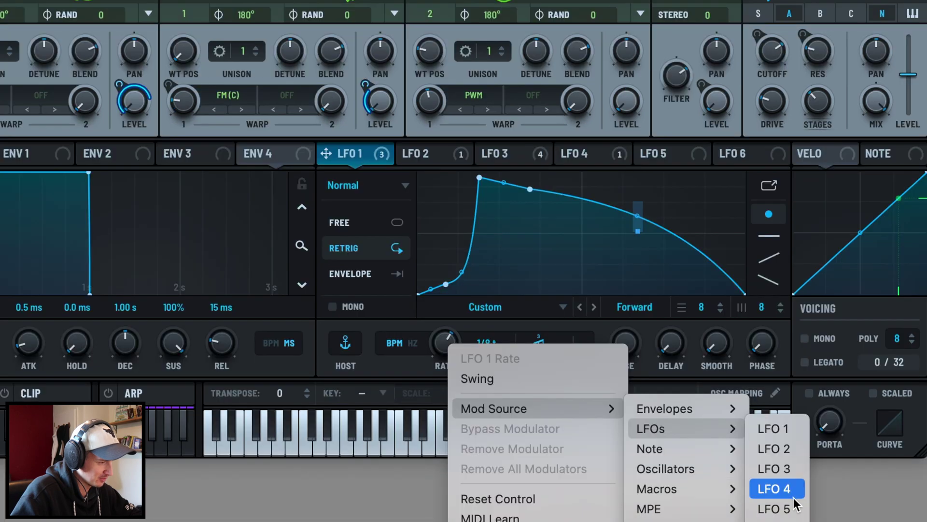
left_click(792, 507)
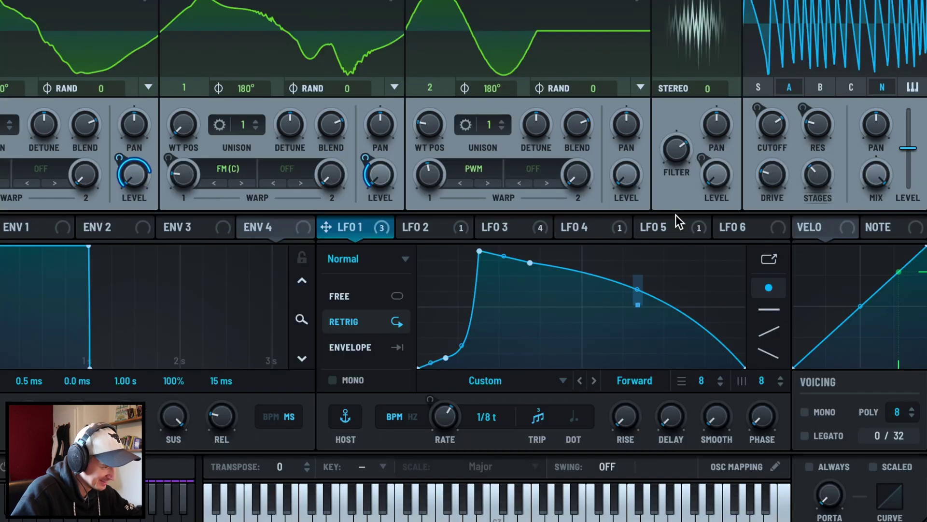
left_click(672, 150)
left_click(364, 223)
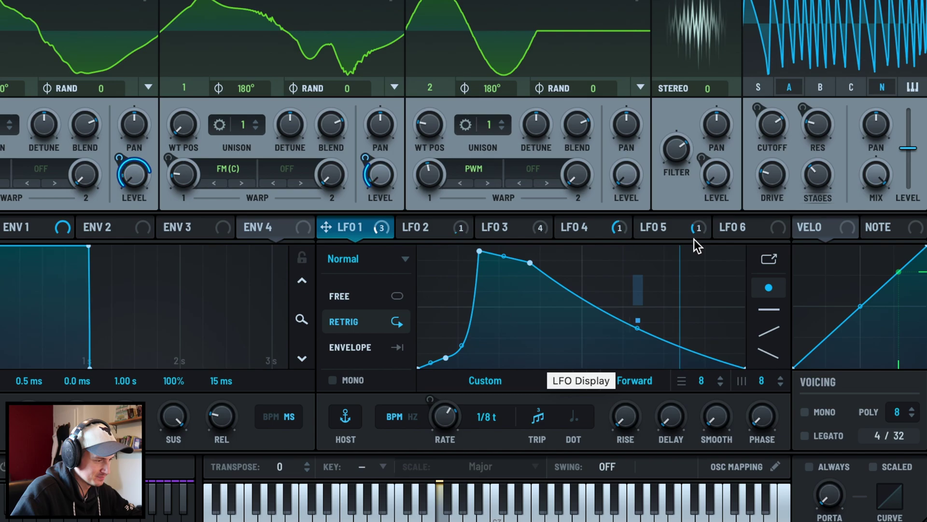
- Set the LFO 5 → LFO 1 Rate amount to −32% in the matrix and audition a note
left_click(674, 233)
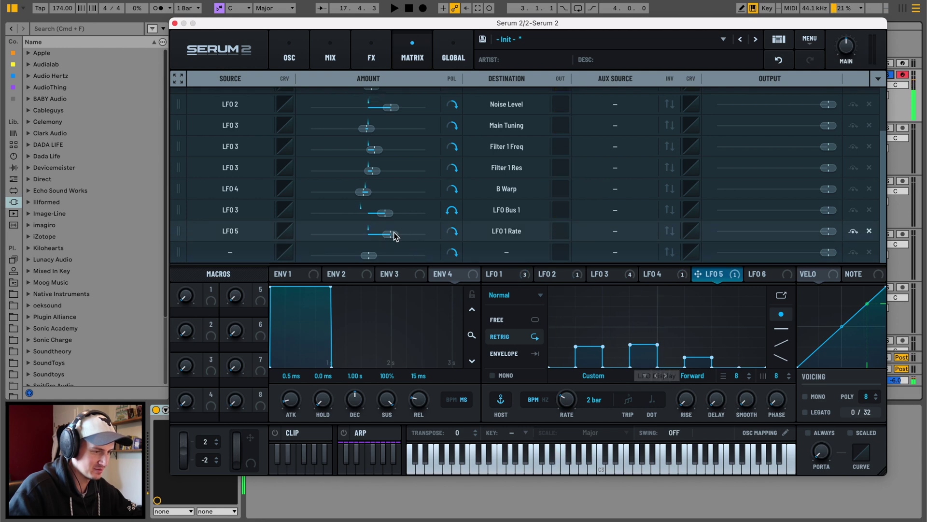
left_click_drag(393, 236, 353, 238)
key("f")
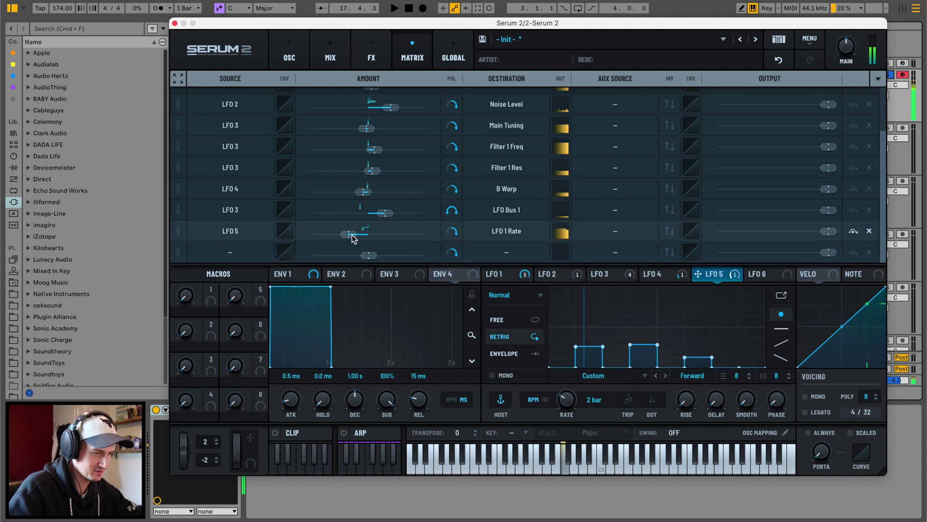
mouse_move(353, 237)
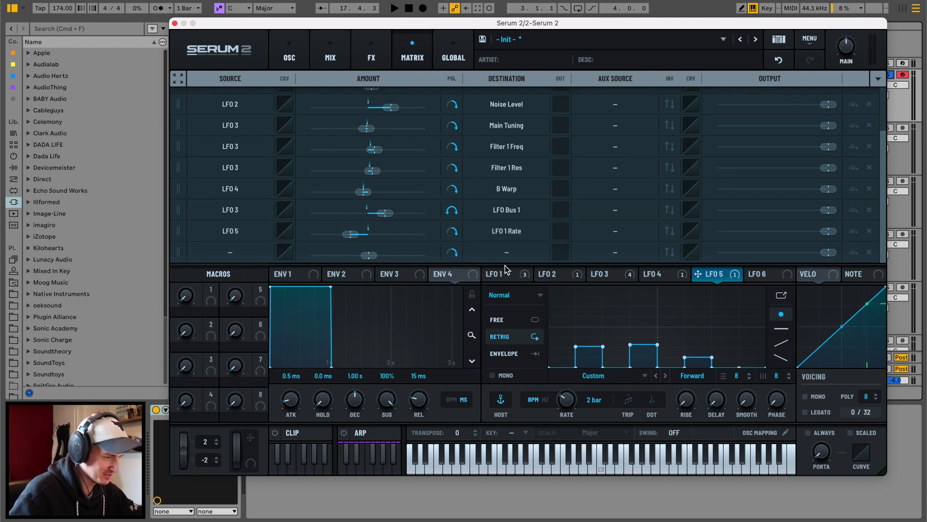
- Route LFO 5 as a modulation source to LFO 2's Rate
left_click(551, 274)
right_click(569, 397)
mouse_move(604, 436)
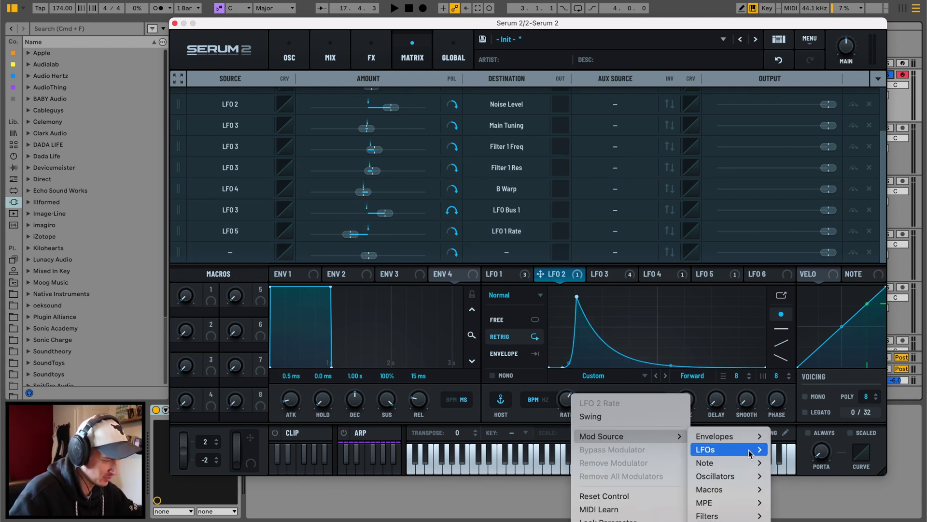
mouse_move(750, 454)
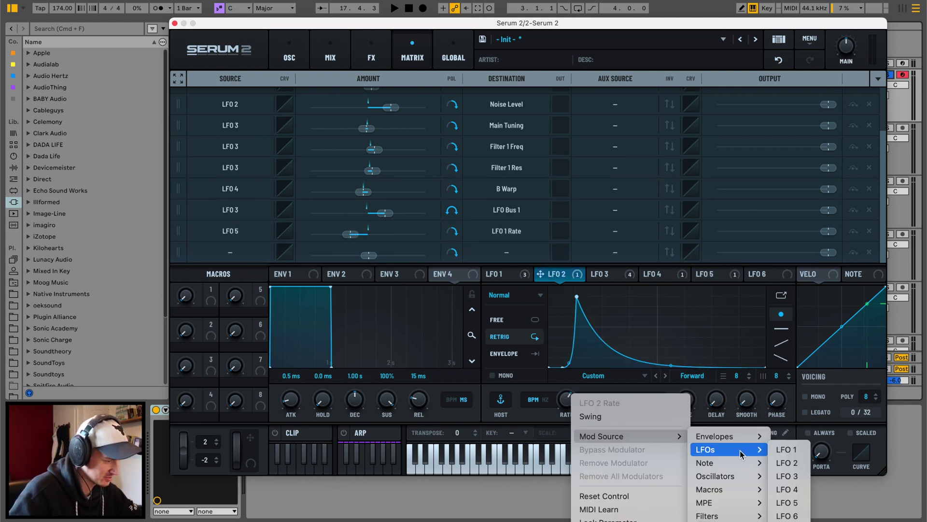
left_click(796, 503)
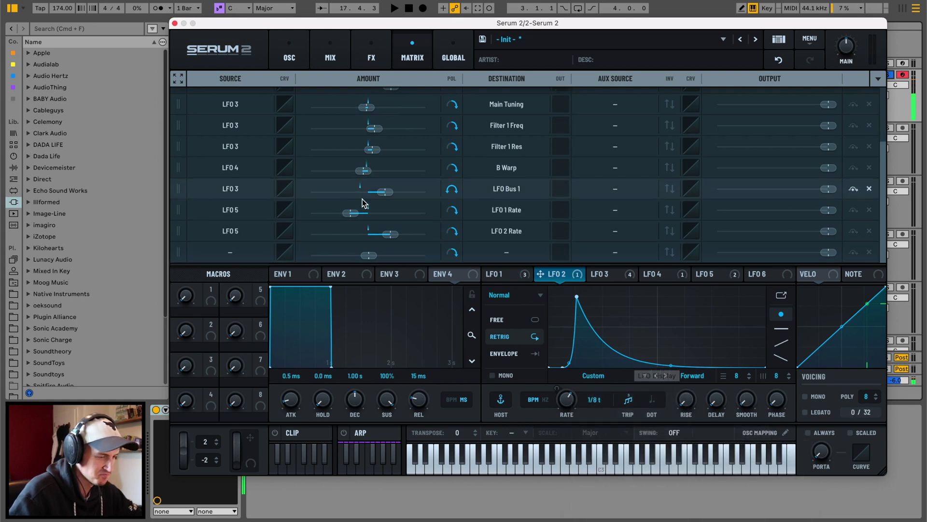
- Set LFO 5's amount on LFO 2 Rate to −34% and LFO 2's Noise Level modulation to 100%
left_click_drag(389, 234, 342, 236)
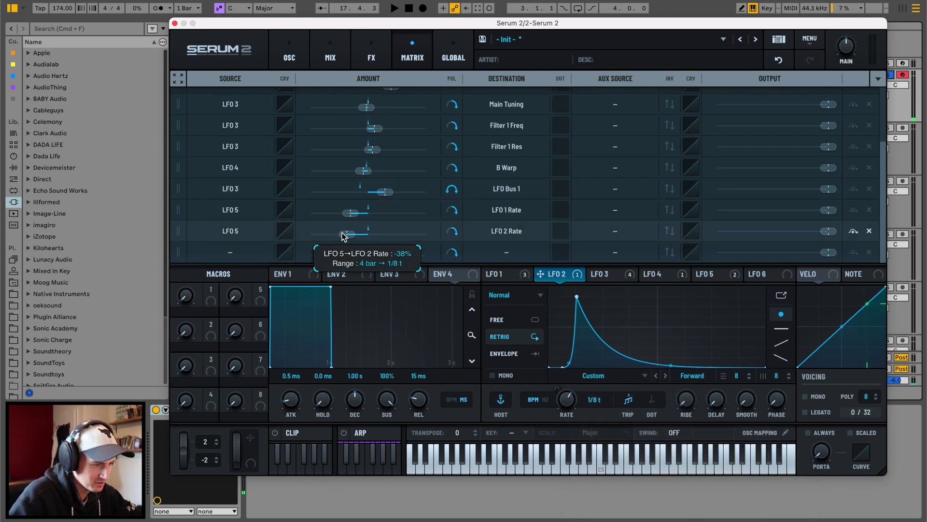
mouse_move(352, 217)
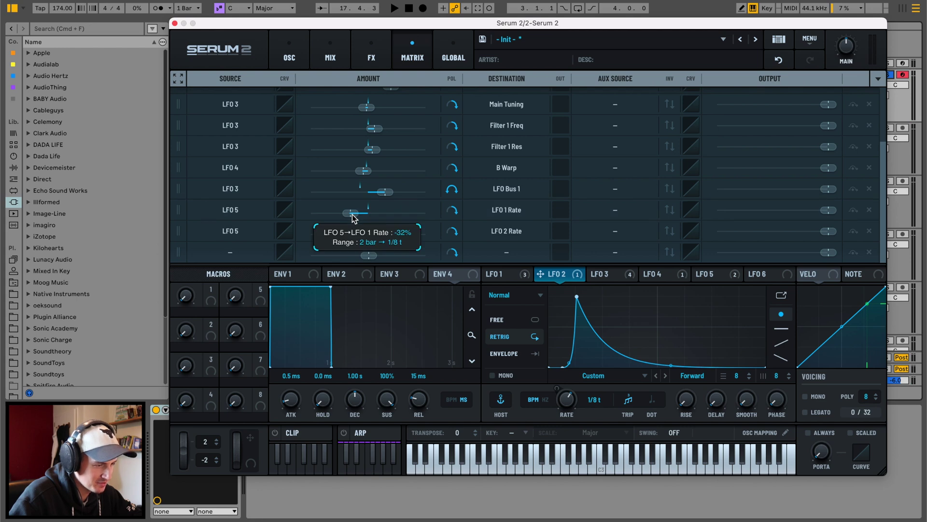
mouse_move(348, 236)
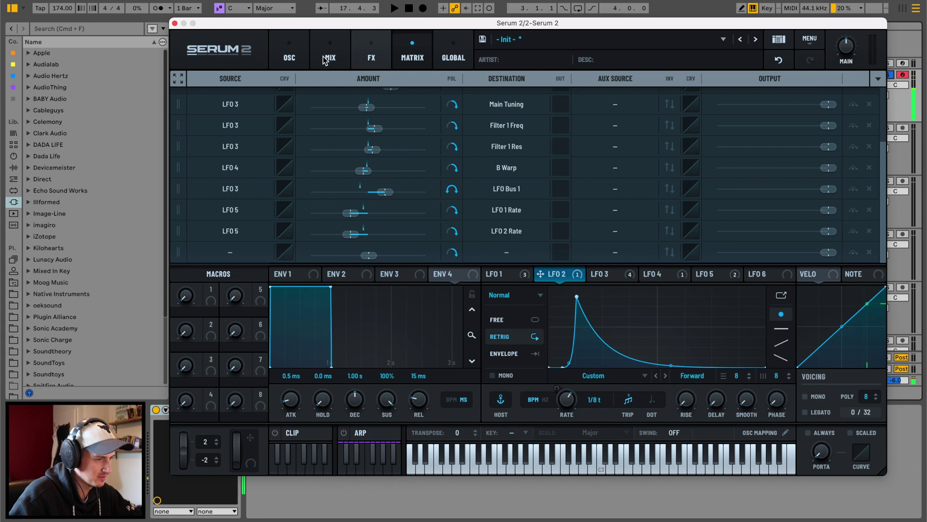
left_click(289, 53)
mouse_move(744, 232)
left_mouse_down()
mouse_move(758, 179)
mouse_move(737, 222)
left_mouse_up()
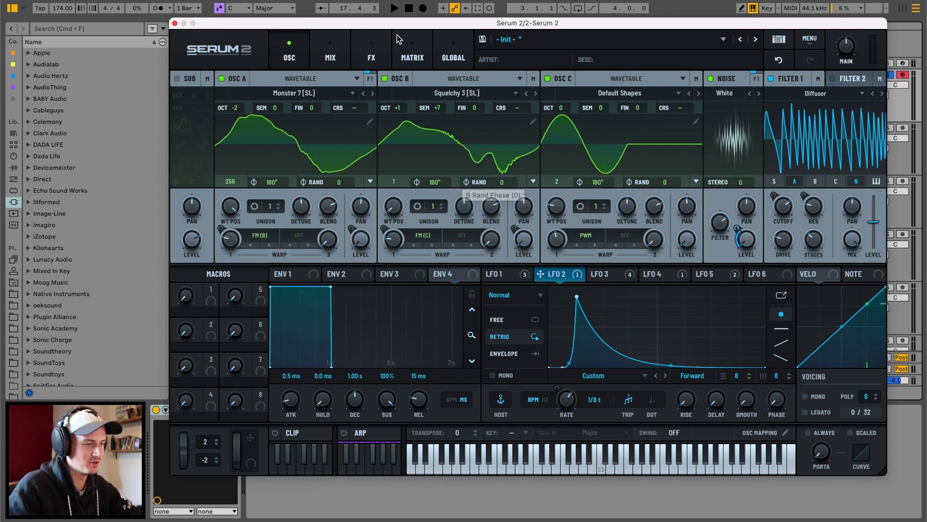
- Add a multiband Compressor with 12.6 dB gain, 64.5 ms attack and low-band gain 4.9
left_click(371, 58)
left_click(184, 99)
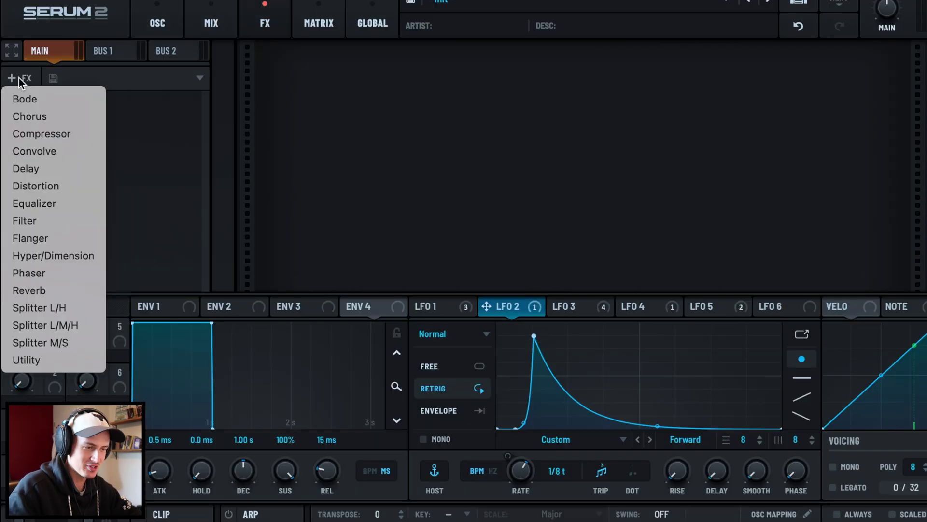
left_click(228, 142)
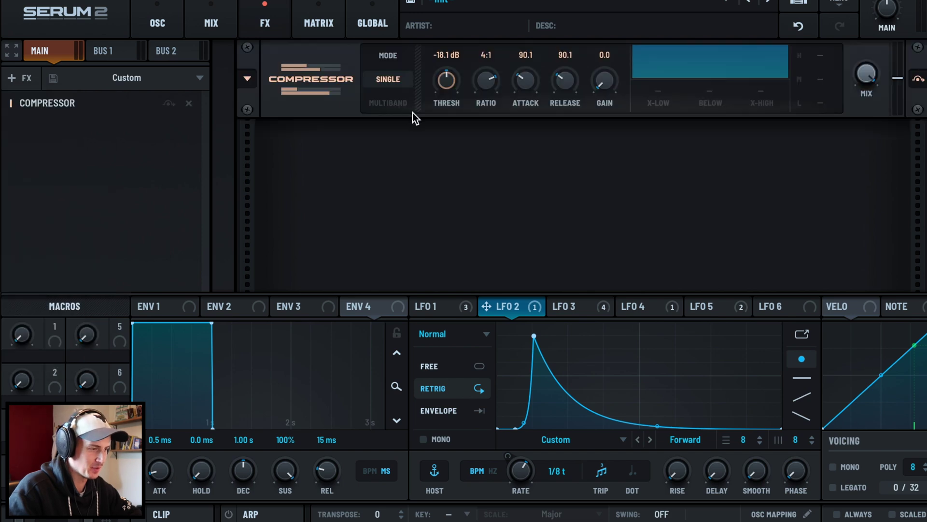
left_click(412, 110)
left_click_drag(619, 80, 609, 30)
mouse_move(830, 103)
left_mouse_down()
mouse_move(836, 70)
mouse_move(829, 101)
left_mouse_up()
left_click_drag(526, 80, 530, 91)
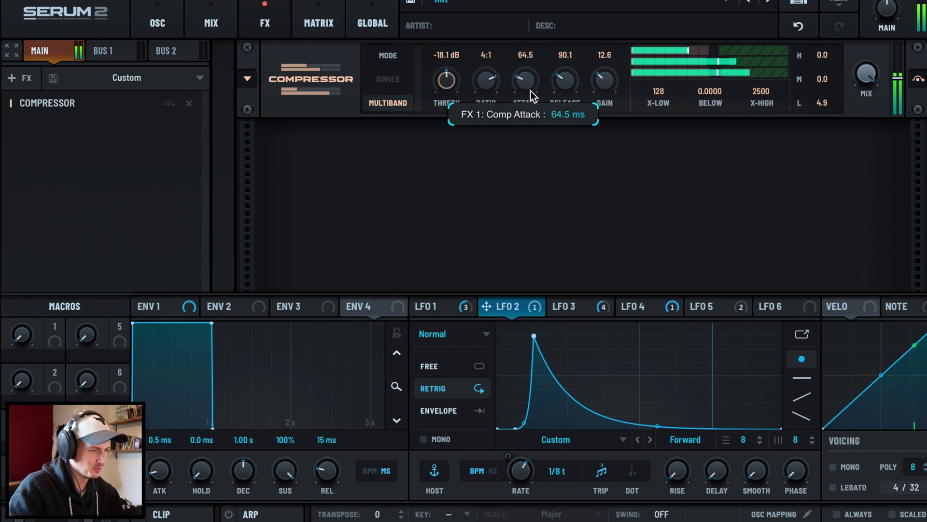
left_click(11, 81)
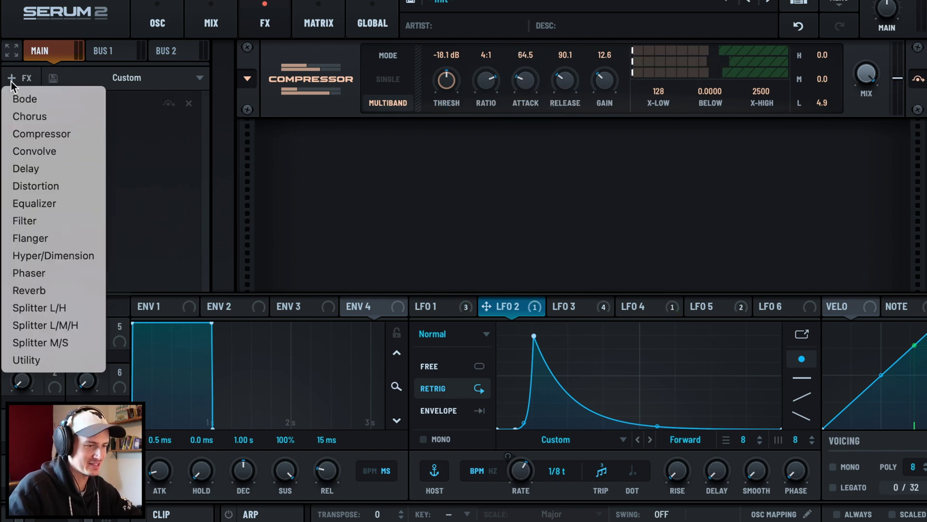
- Add a HardClip Distortion after the compressor with its drive turned up high
left_click(60, 189)
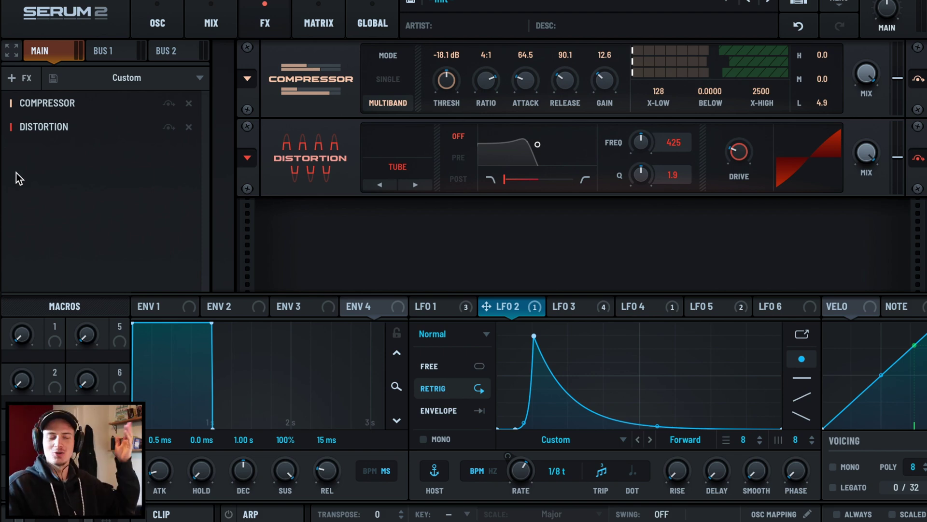
left_click(408, 163)
left_click(404, 221)
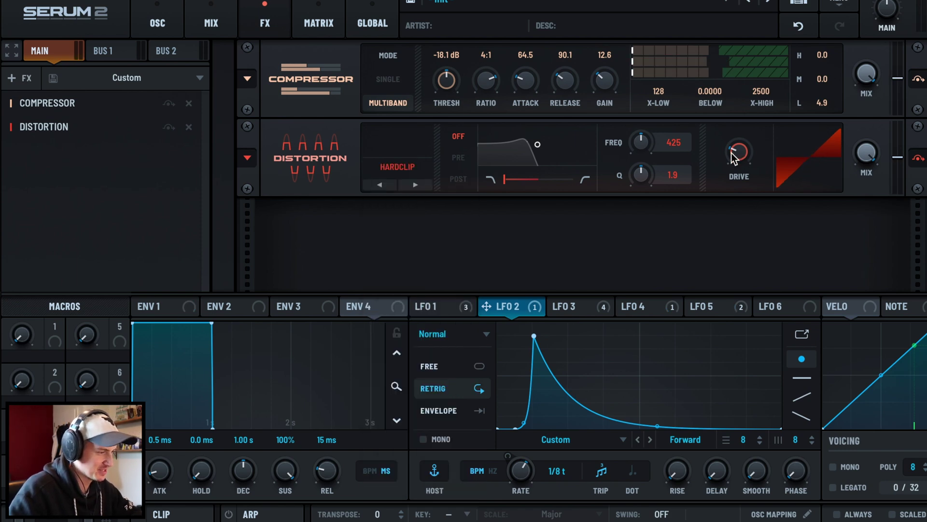
left_click_drag(731, 152, 772, 84)
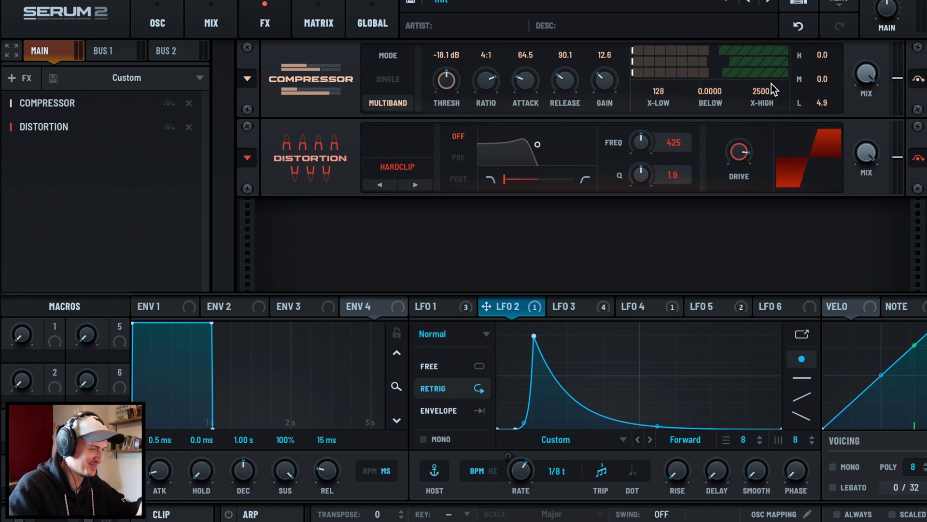
- Add a second Diode 1 Distortion with 11% drive and 23% wet mix
left_click(22, 78)
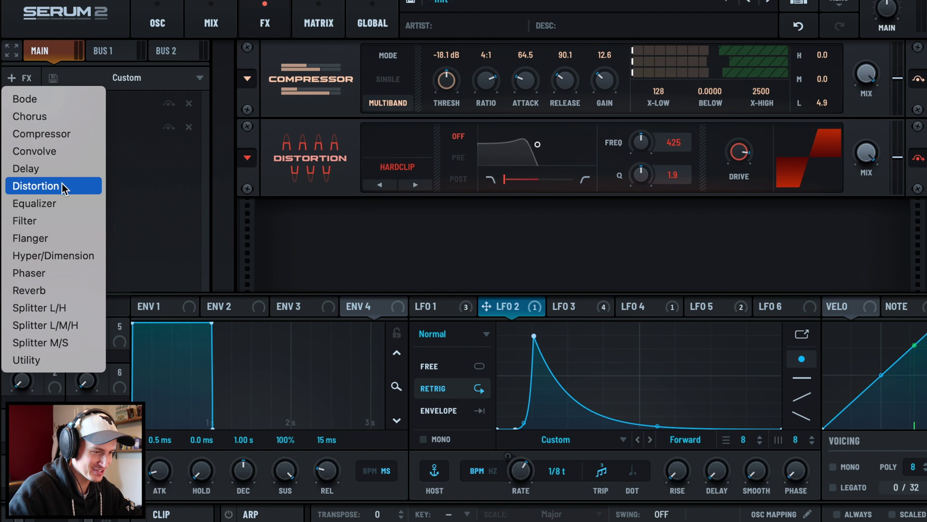
left_click(63, 188)
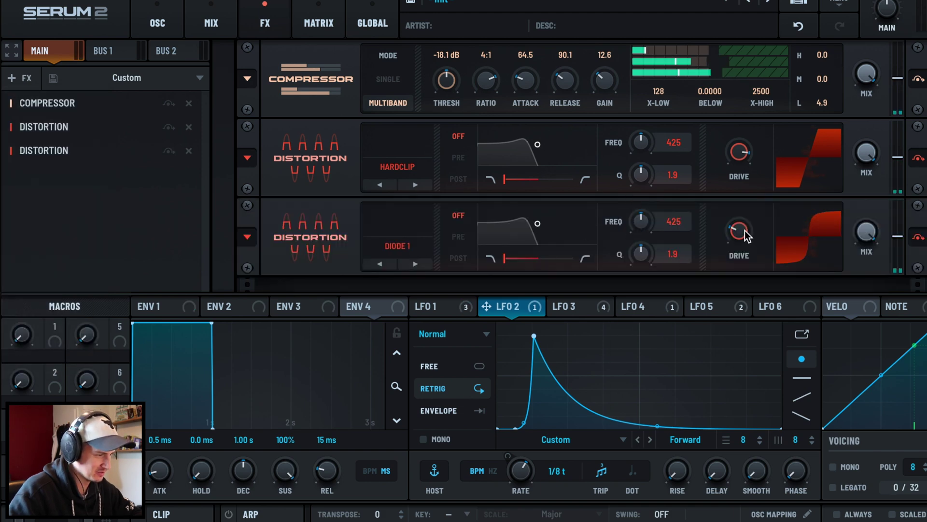
mouse_move(746, 236)
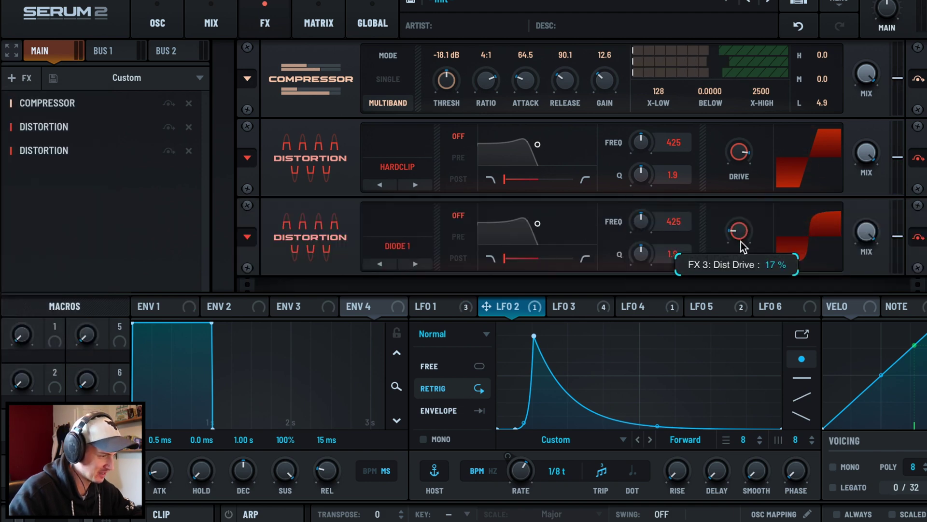
left_click_drag(741, 242, 738, 250)
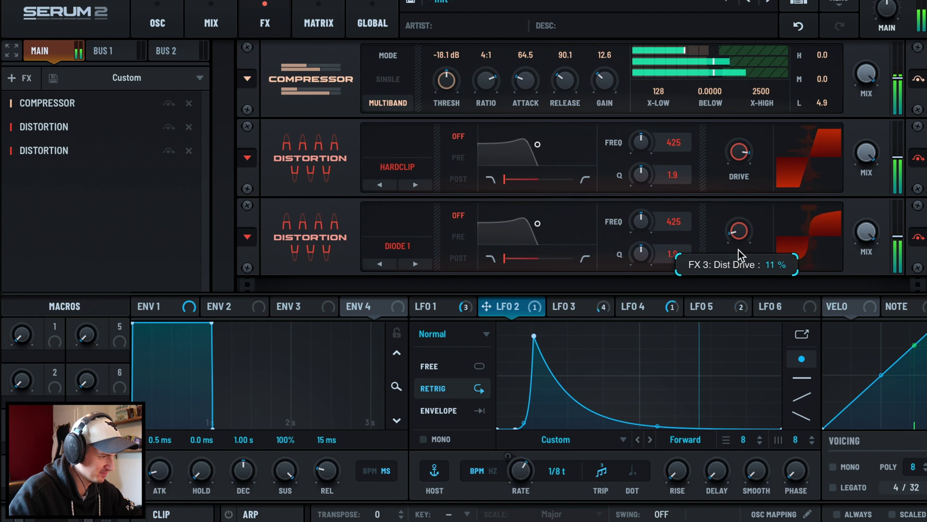
left_click_drag(869, 245, 848, 340)
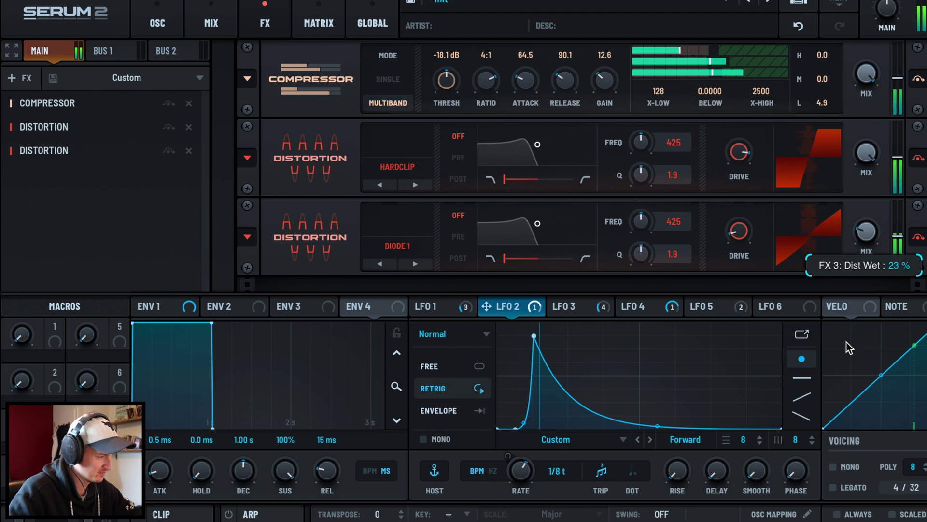
- Add a Phaser with depth 33%, lower Depth 2 and frequency 194 Hz
left_click(25, 81)
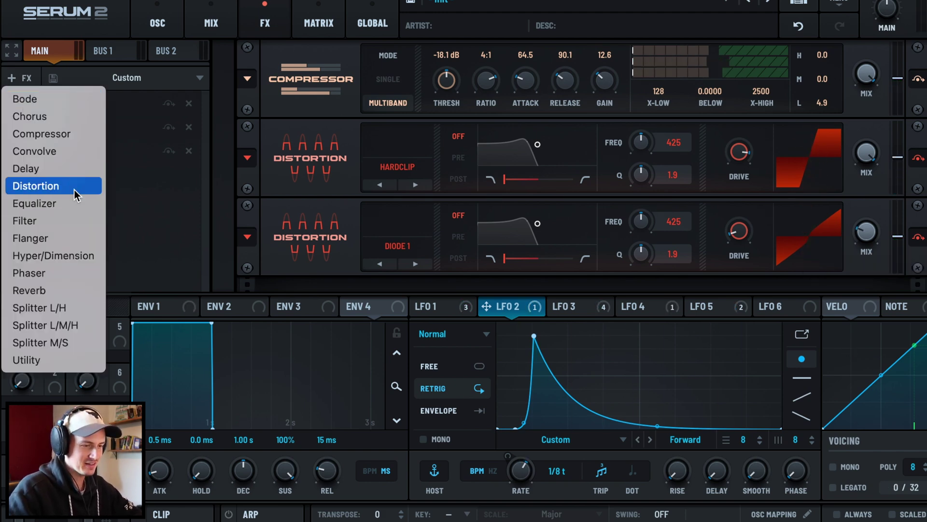
left_click(57, 273)
left_click_drag(519, 260, 515, 277)
left_click_drag(566, 261, 556, 306)
left_click_drag(638, 260, 625, 295)
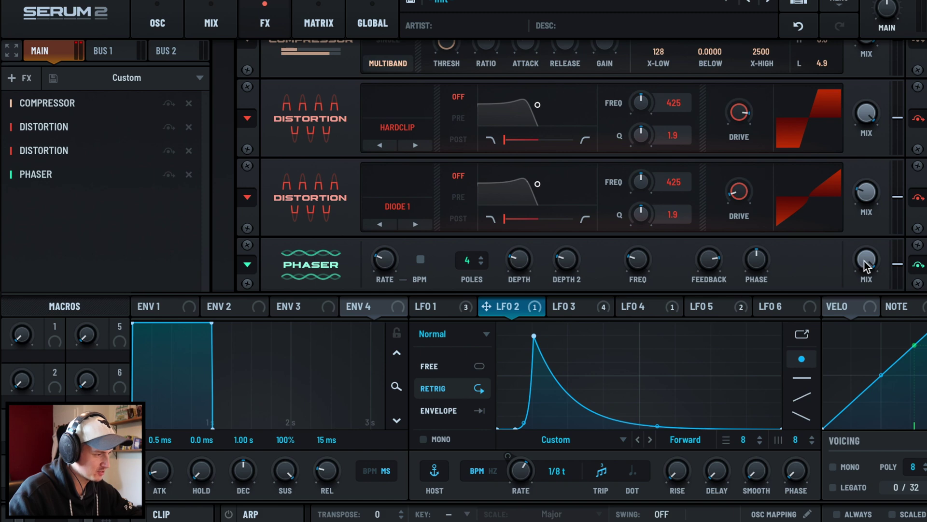
- Adjust the phaser's phase width and lower its wet mix
left_click_drag(866, 267, 833, 338)
left_click_drag(752, 264, 751, 262)
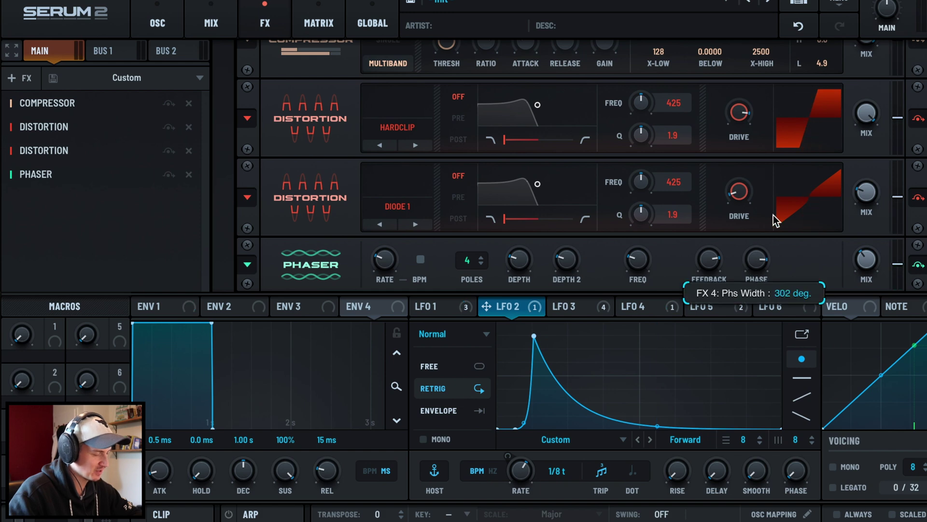
left_click_drag(756, 296, 774, 253)
mouse_move(857, 297)
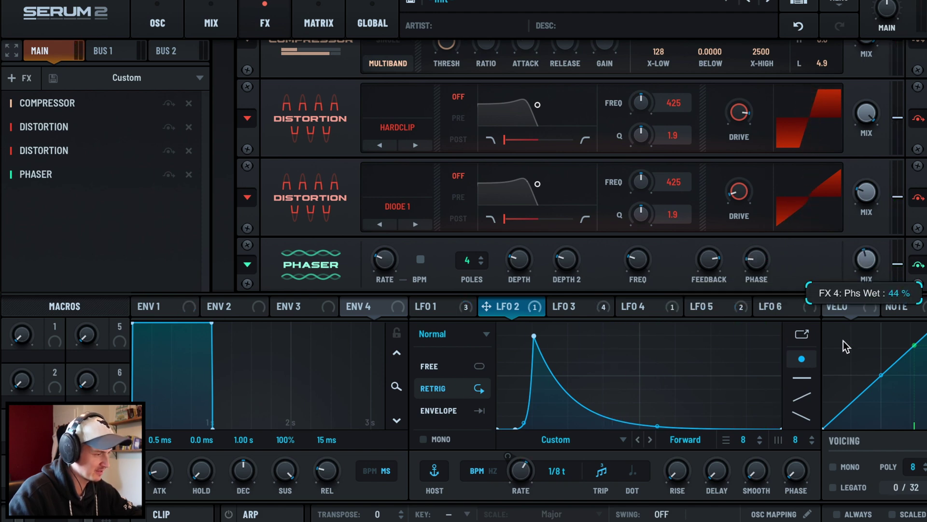
left_click_drag(843, 340, 837, 355)
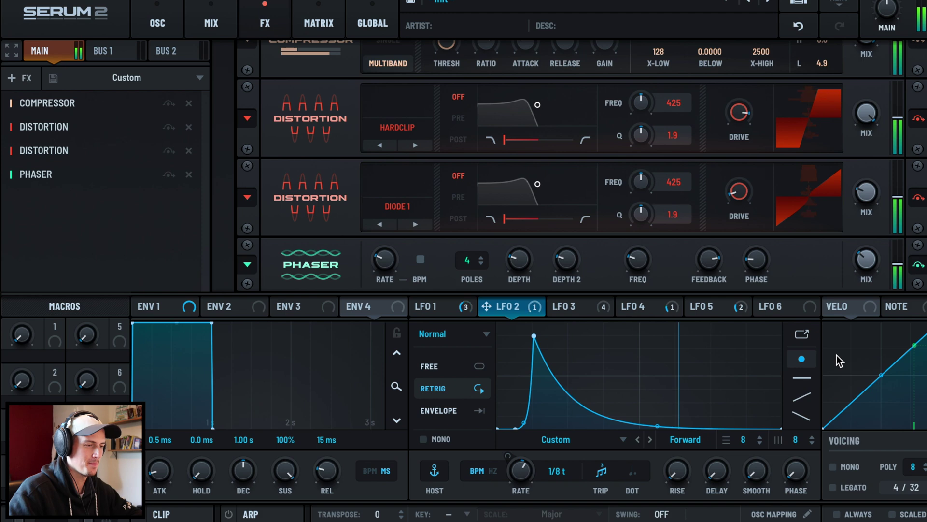
- Loop playback around the long-note clip at bar 17, then bring Serum 2 back up
key("ctrl+alt+p")
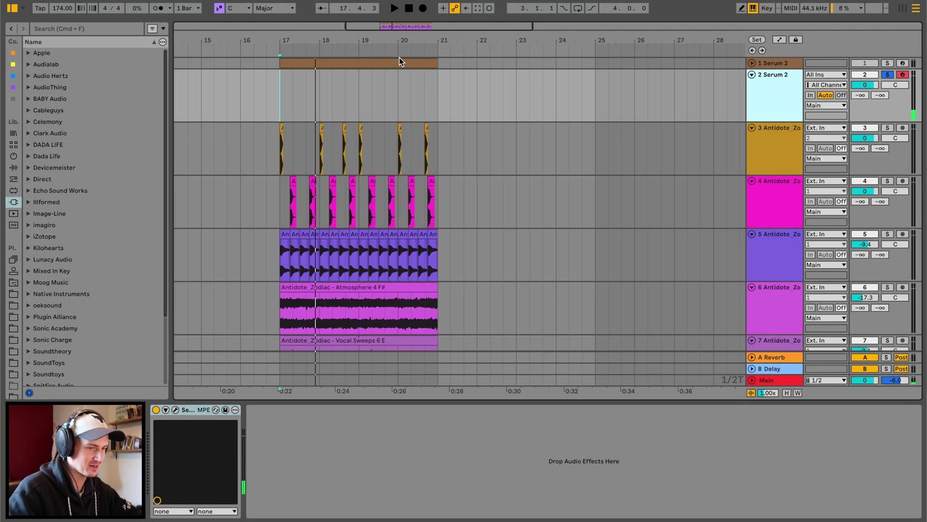
key("super+v")
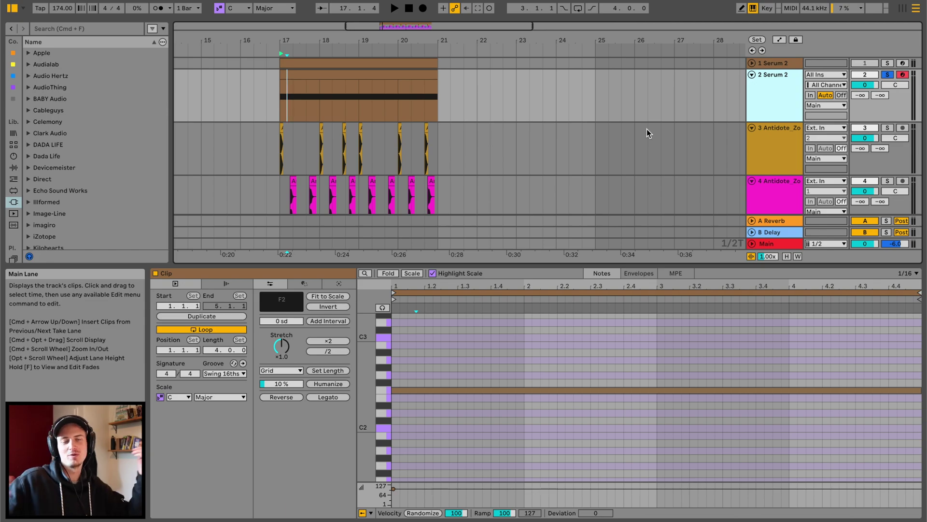
key("ctrl+l")
key("ctrl+alt+p")
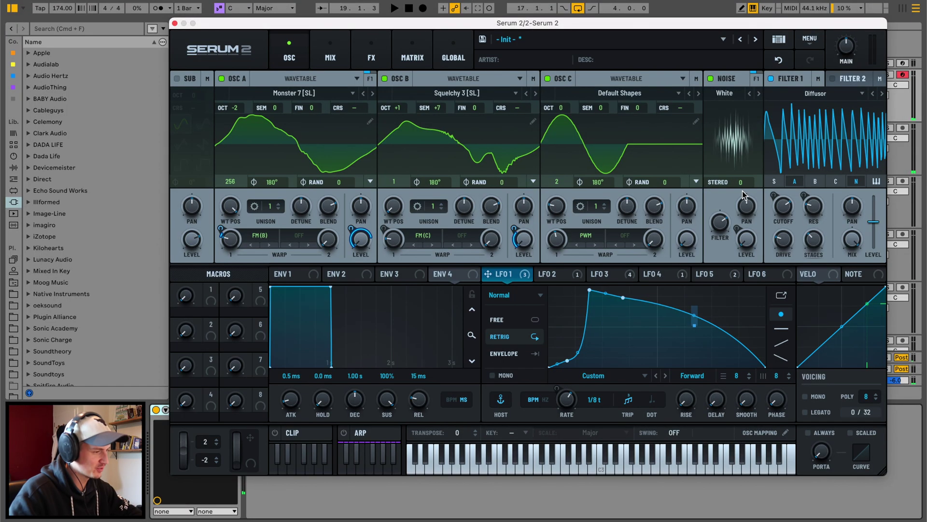
- Raise the White noise oscillator's stereo value to 76
left_click_drag(743, 194, 746, 153)
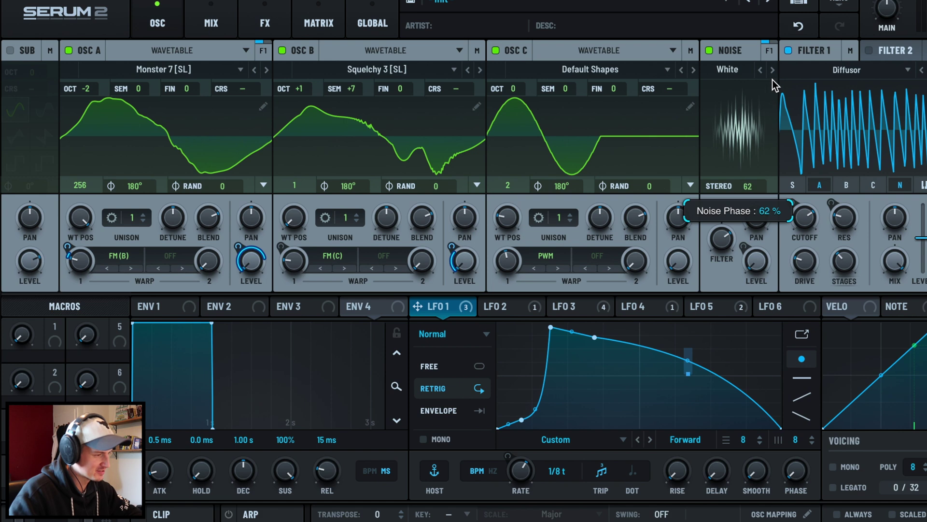
left_click_drag(772, 80, 781, 62)
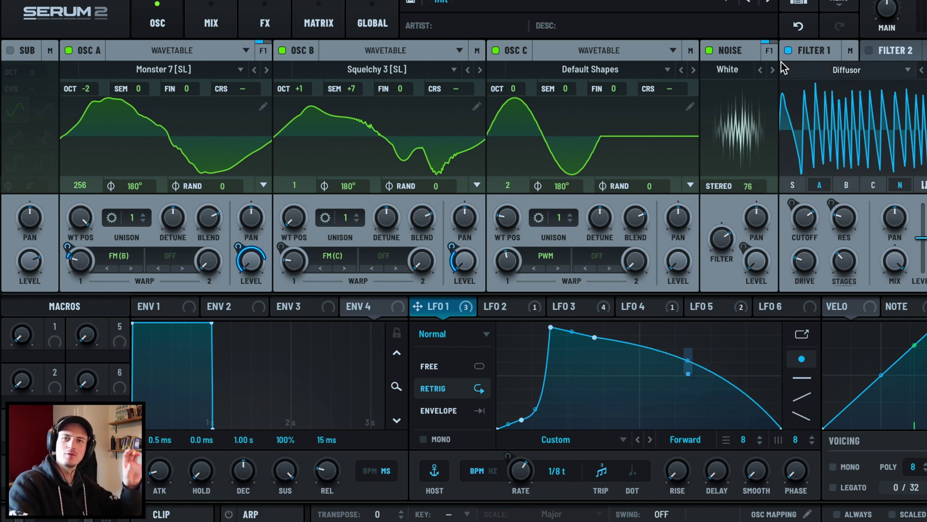
mouse_move(751, 188)
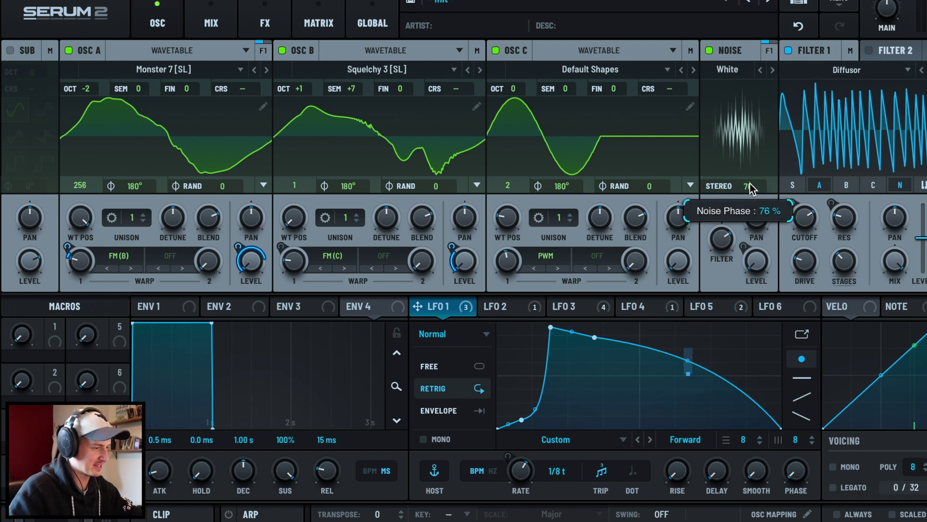